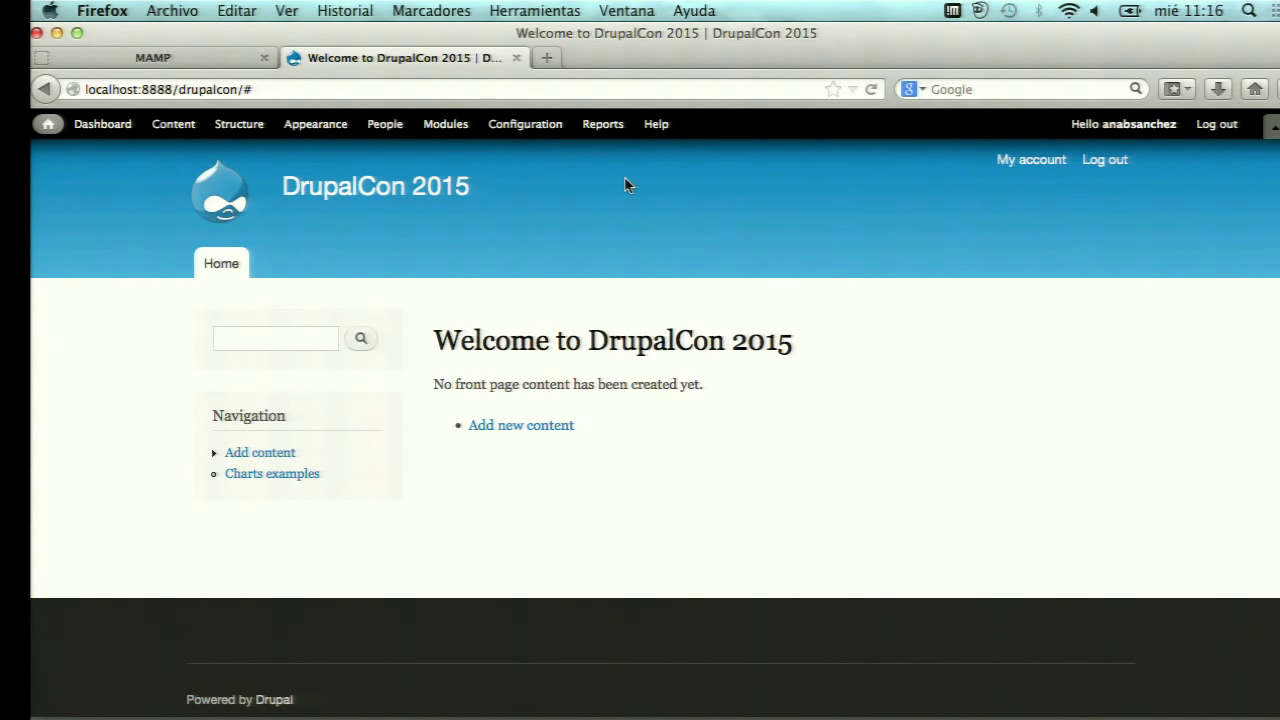
# - Open the Testing page from the Development section of the site configuration
pyautogui.click(520, 126)
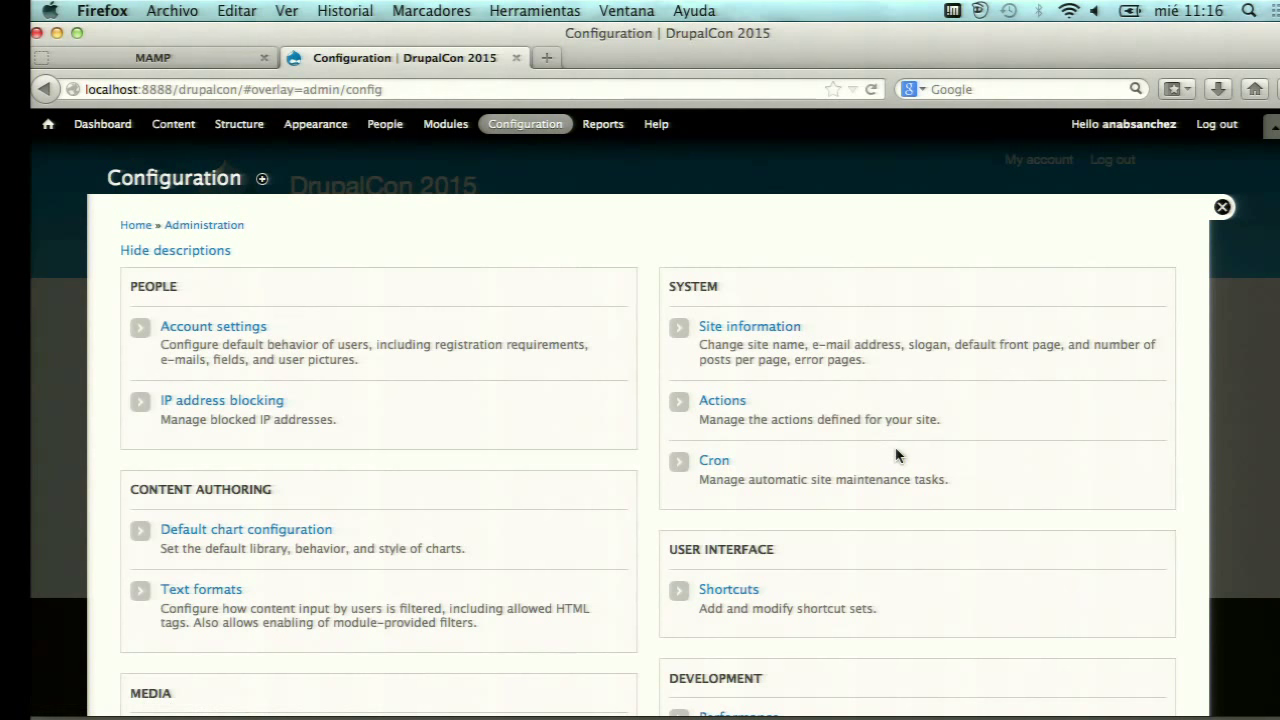
pyautogui.scroll(-5, 896, 455)
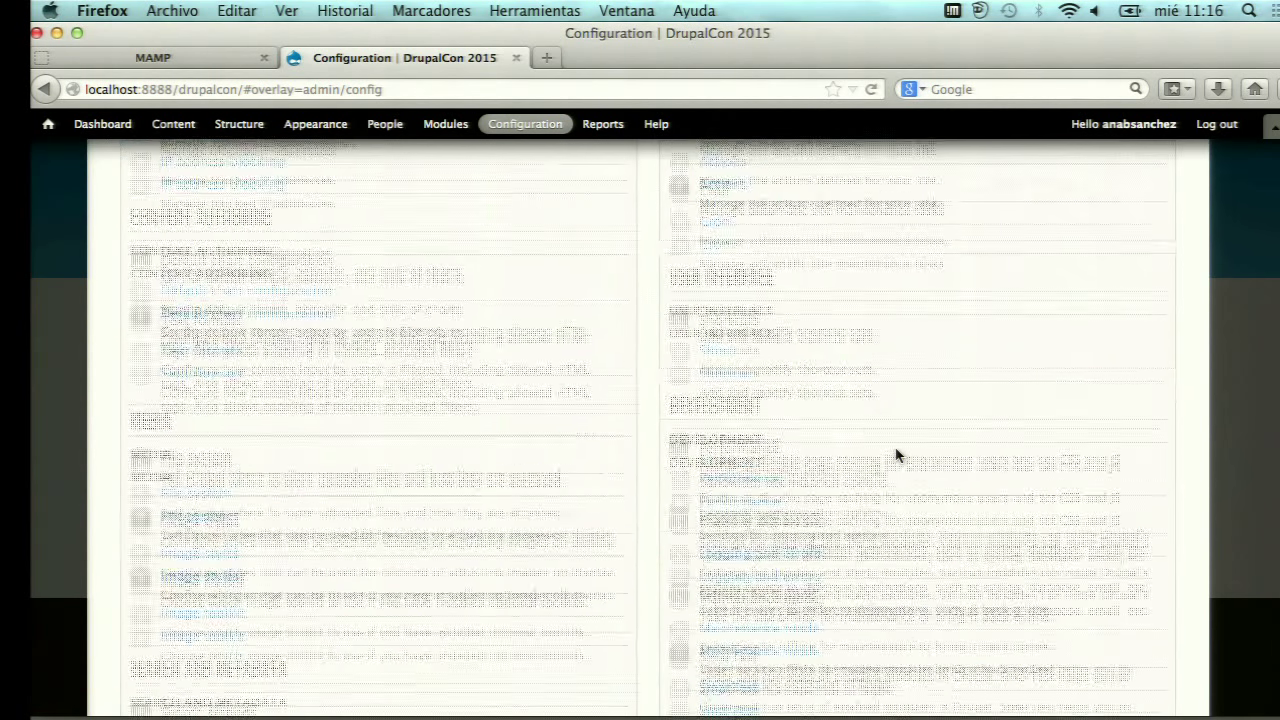
pyautogui.scroll(-5, 896, 450)
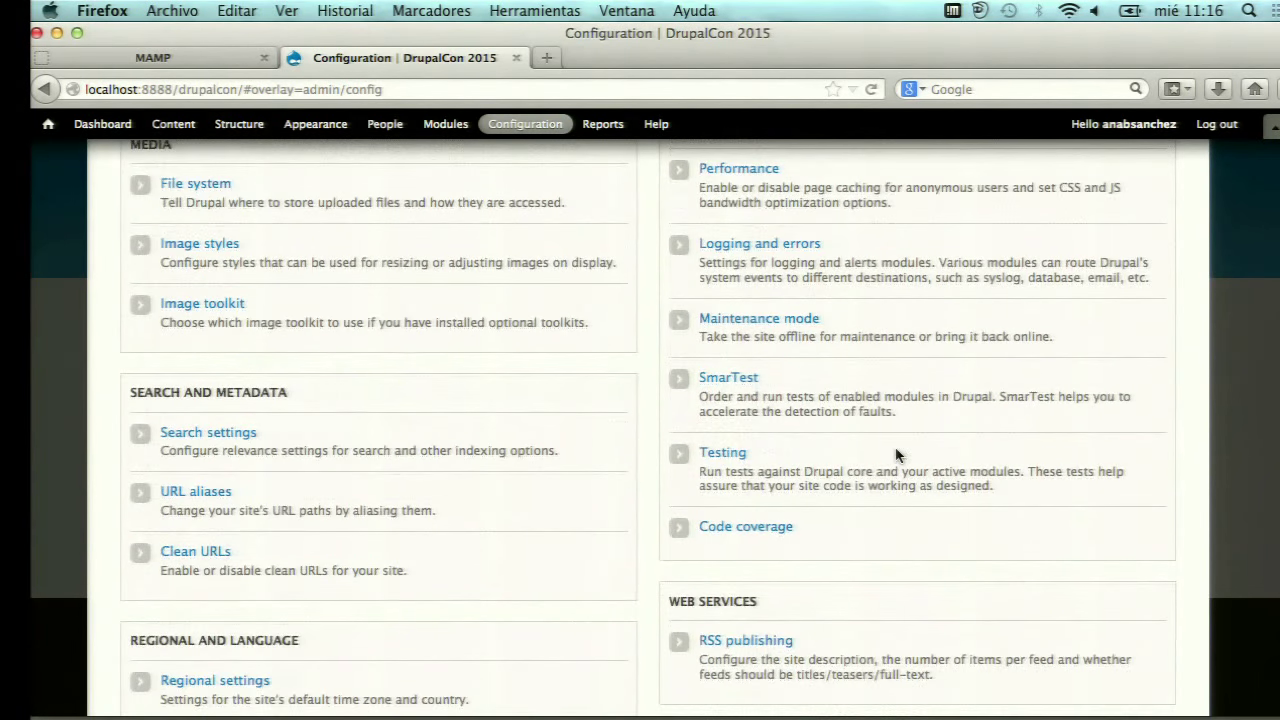
pyautogui.scroll(1, 896, 455)
pyautogui.click(710, 455)
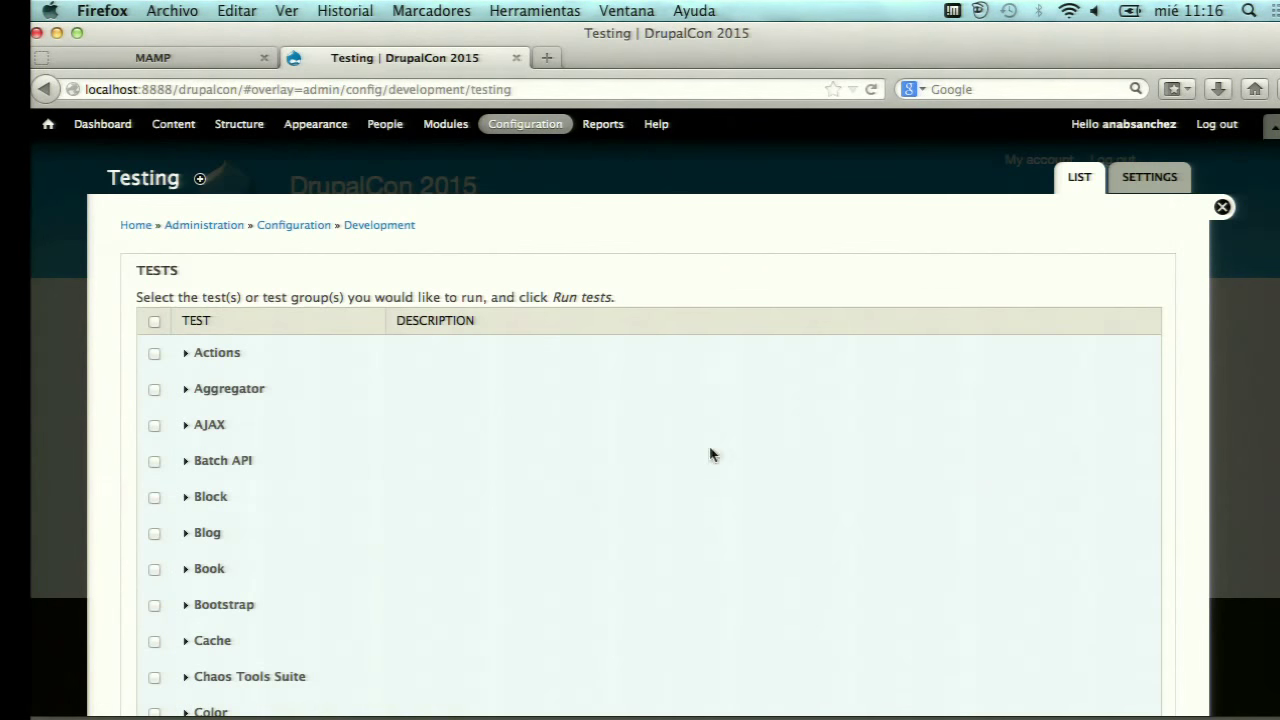
# - Look through the list of available test groups on the Testing page, and close the page
pyautogui.scroll(-2, 865, 469)
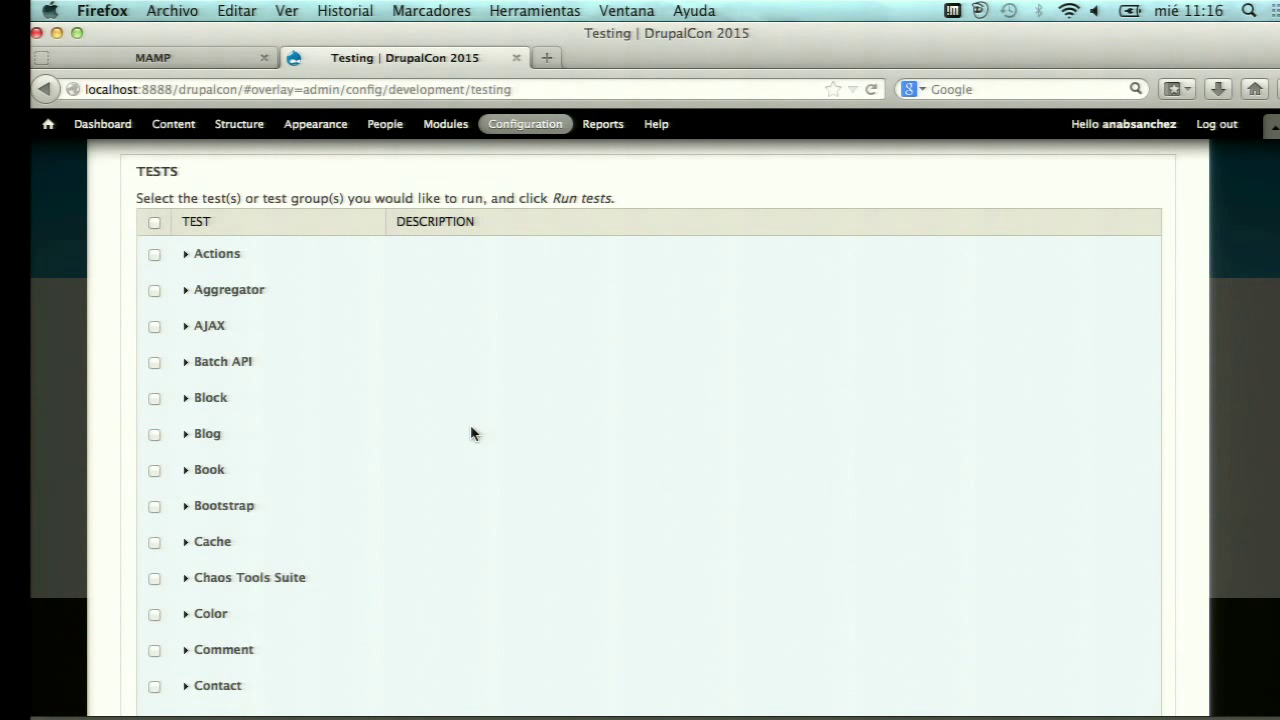
pyautogui.scroll(-5, 471, 431)
pyautogui.scroll(-3, 360, 570)
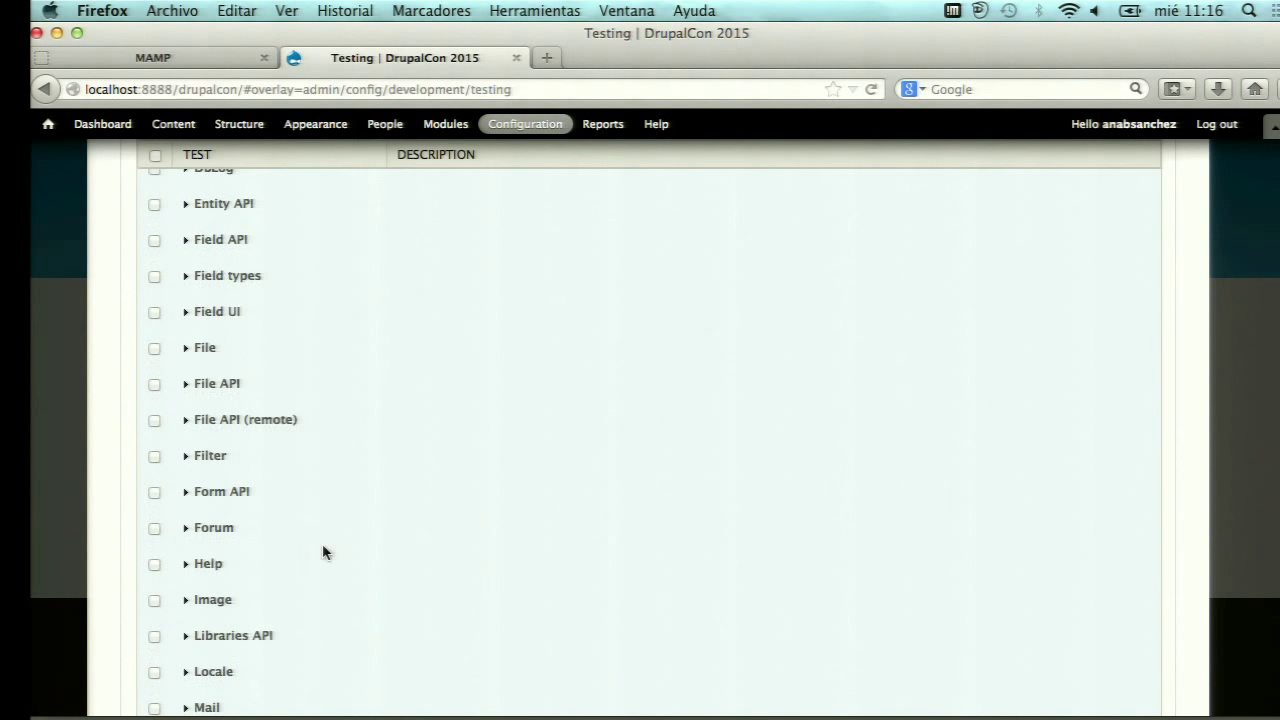
pyautogui.scroll(-2, 322, 547)
pyautogui.scroll(10, 323, 548)
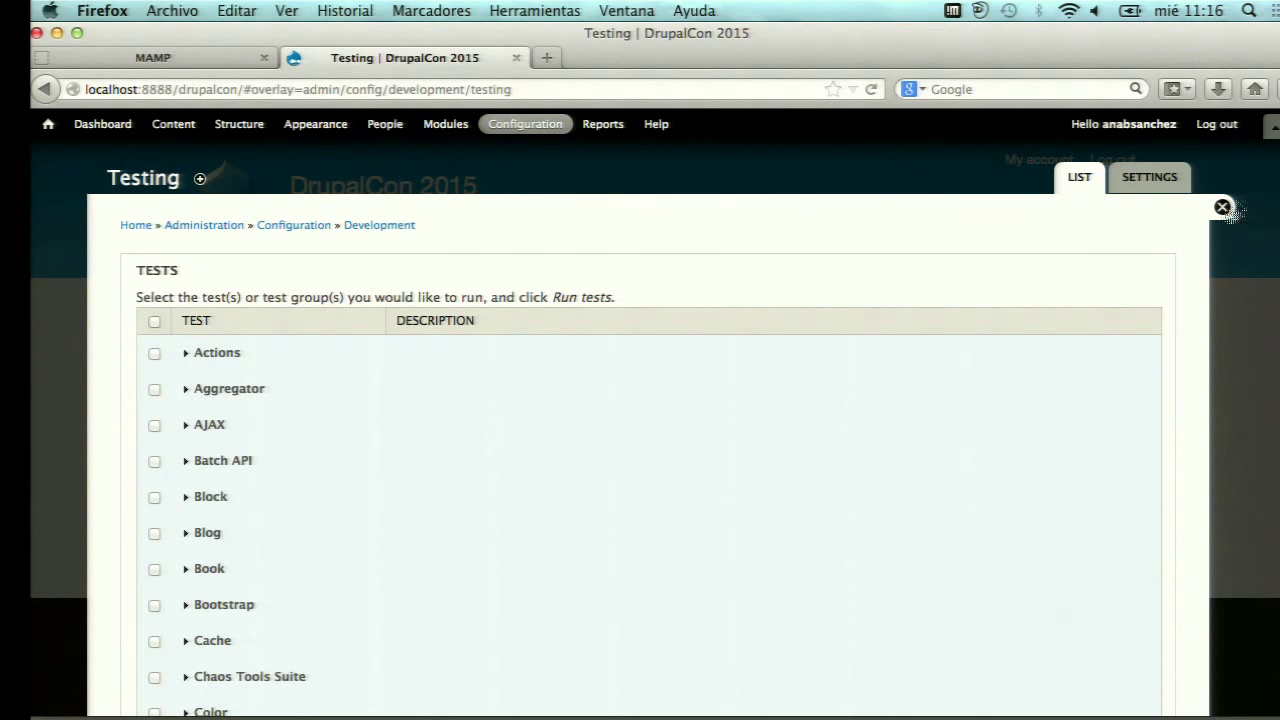
pyautogui.click(1222, 208)
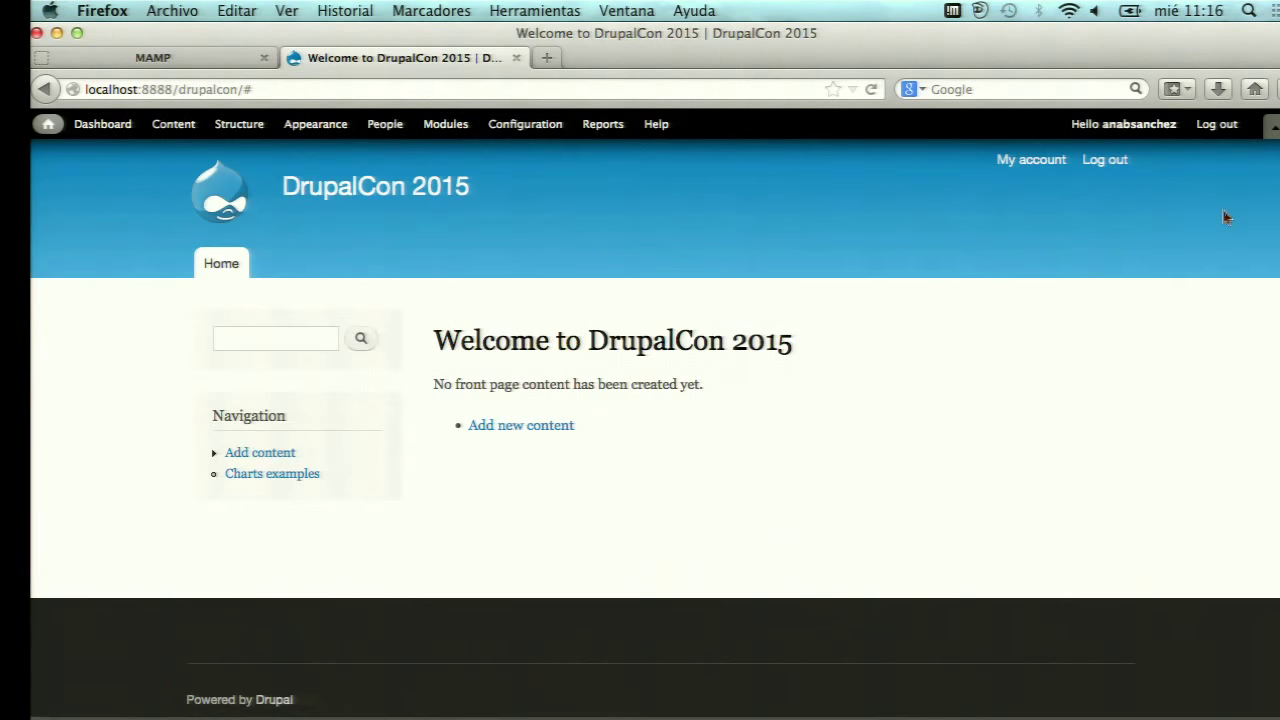
# - Open the SmarTest dashboard from the site's development configuration
pyautogui.click(525, 126)
pyautogui.scroll(-15, 592, 458)
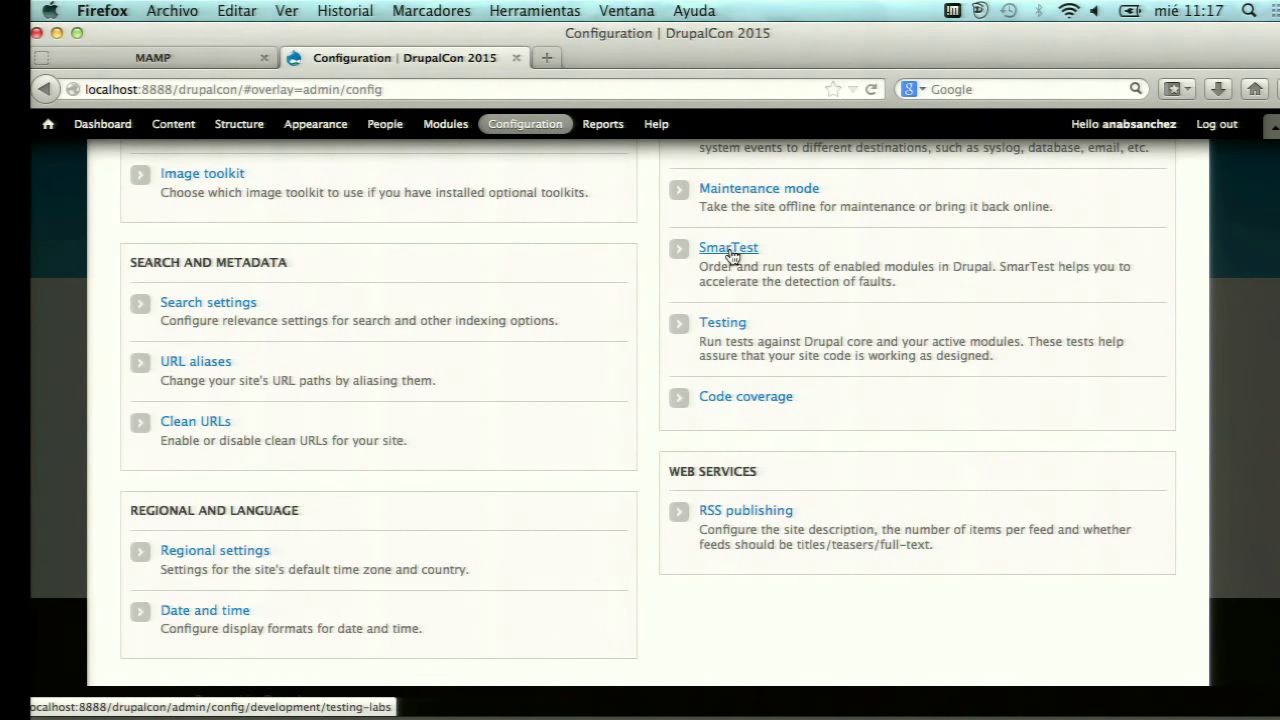
pyautogui.click(731, 254)
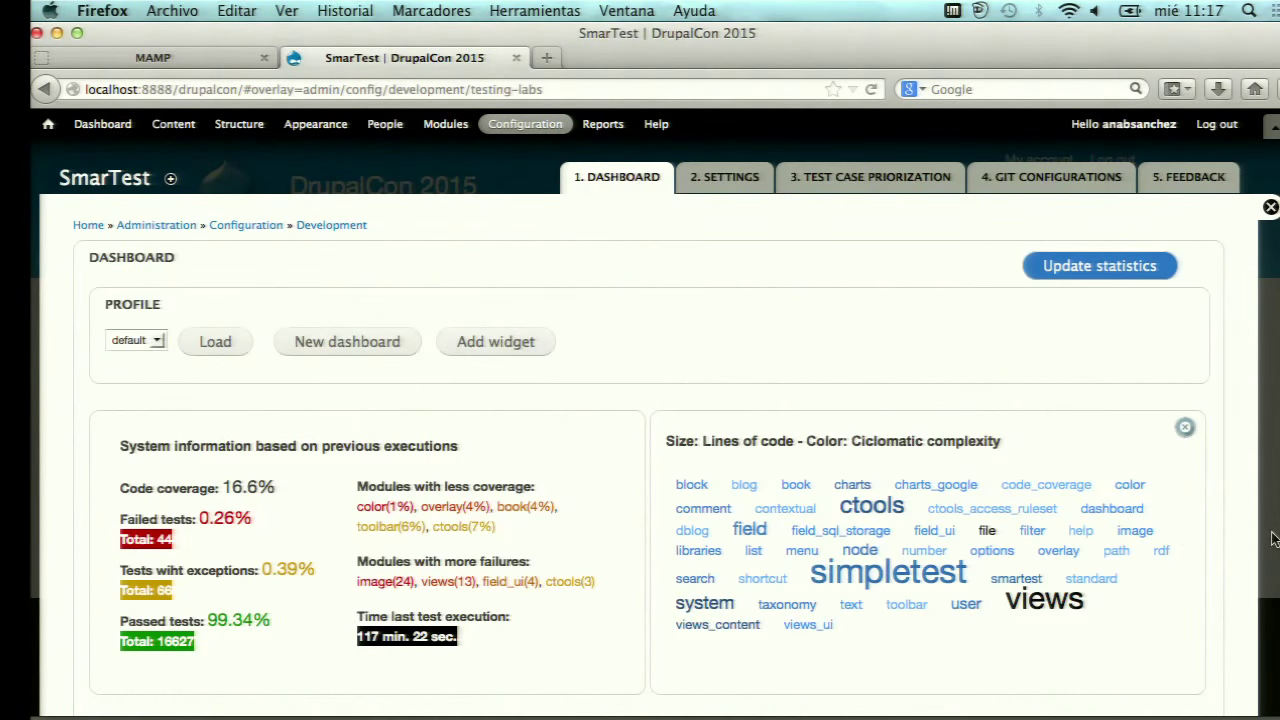
# - Examine the system information from previous executions: code coverage, test results, least covered modules, modules with most failures and last execution time
pyautogui.scroll(-1, 1272, 540)
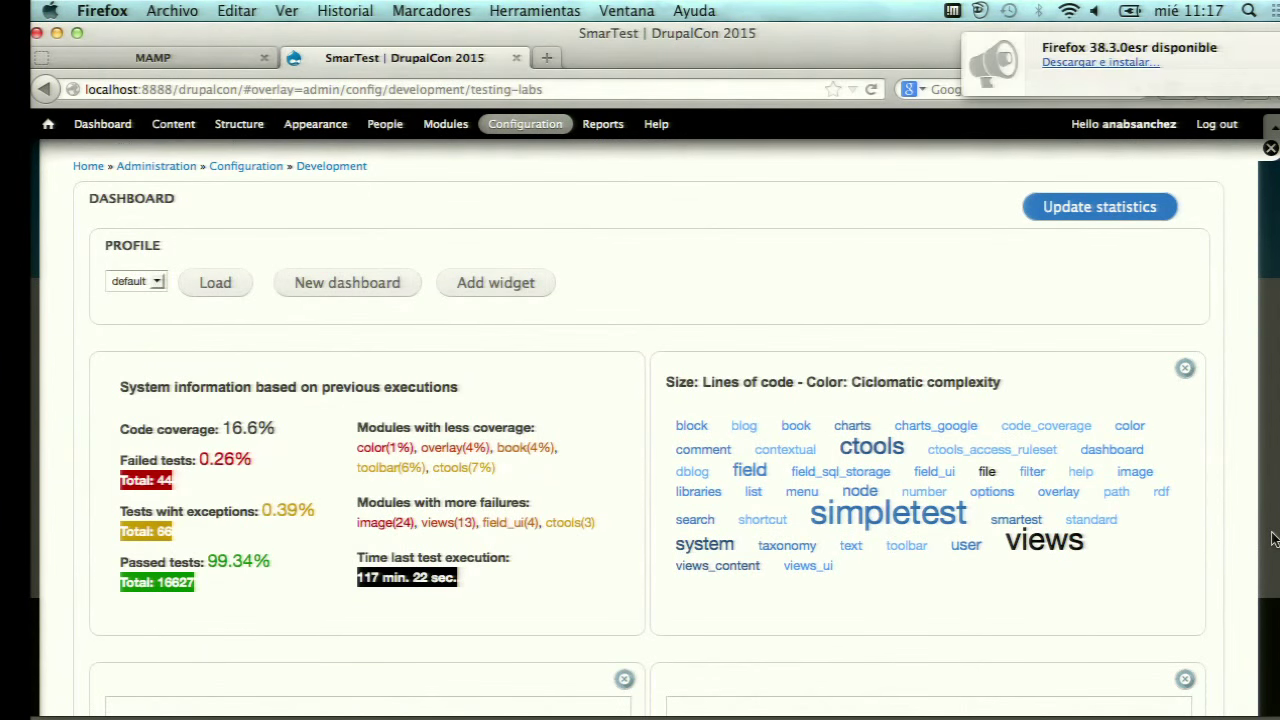
pyautogui.scroll(-1, 1272, 540)
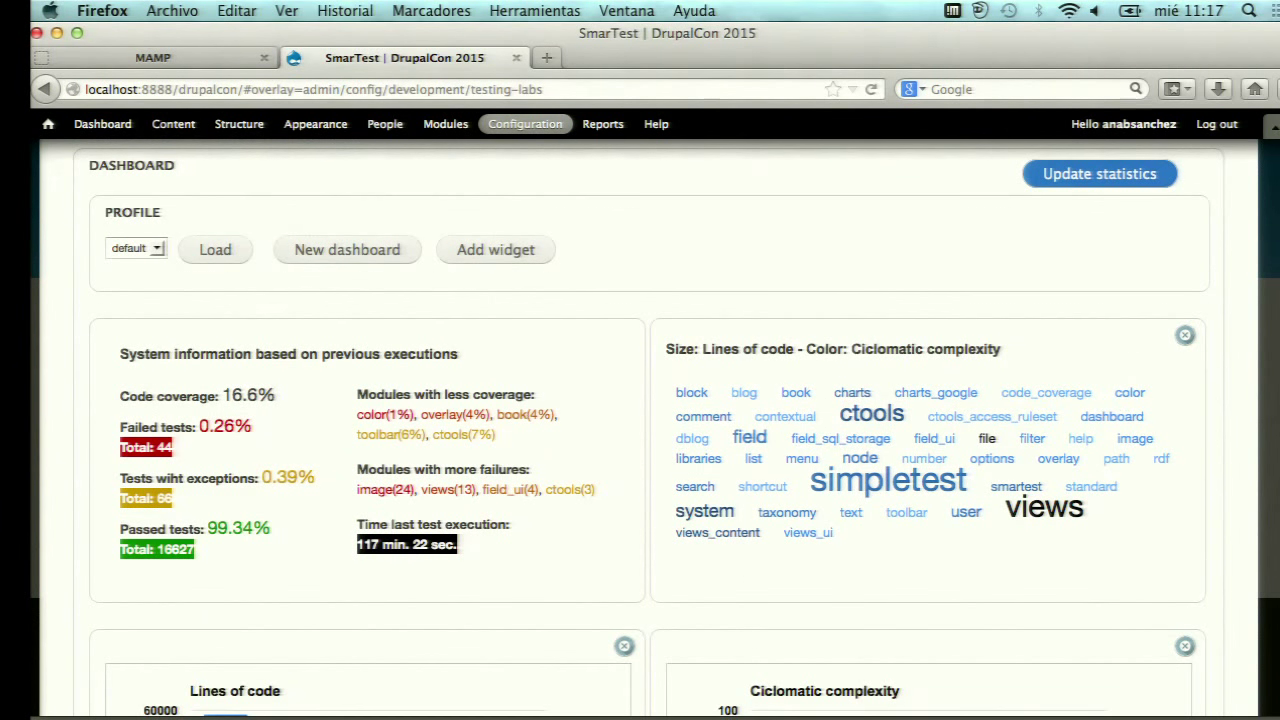
pyautogui.scroll(-2, 1245, 372)
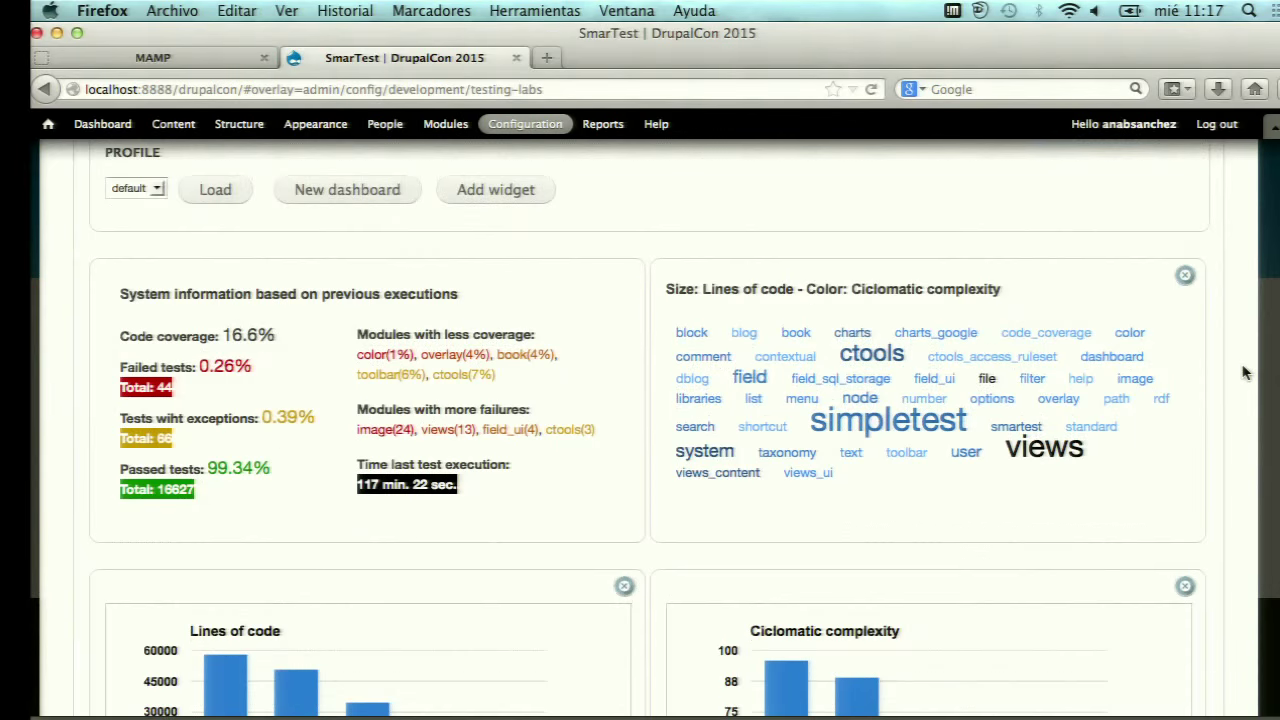
pyautogui.scroll(-1, 1245, 372)
pyautogui.scroll(3, 1245, 372)
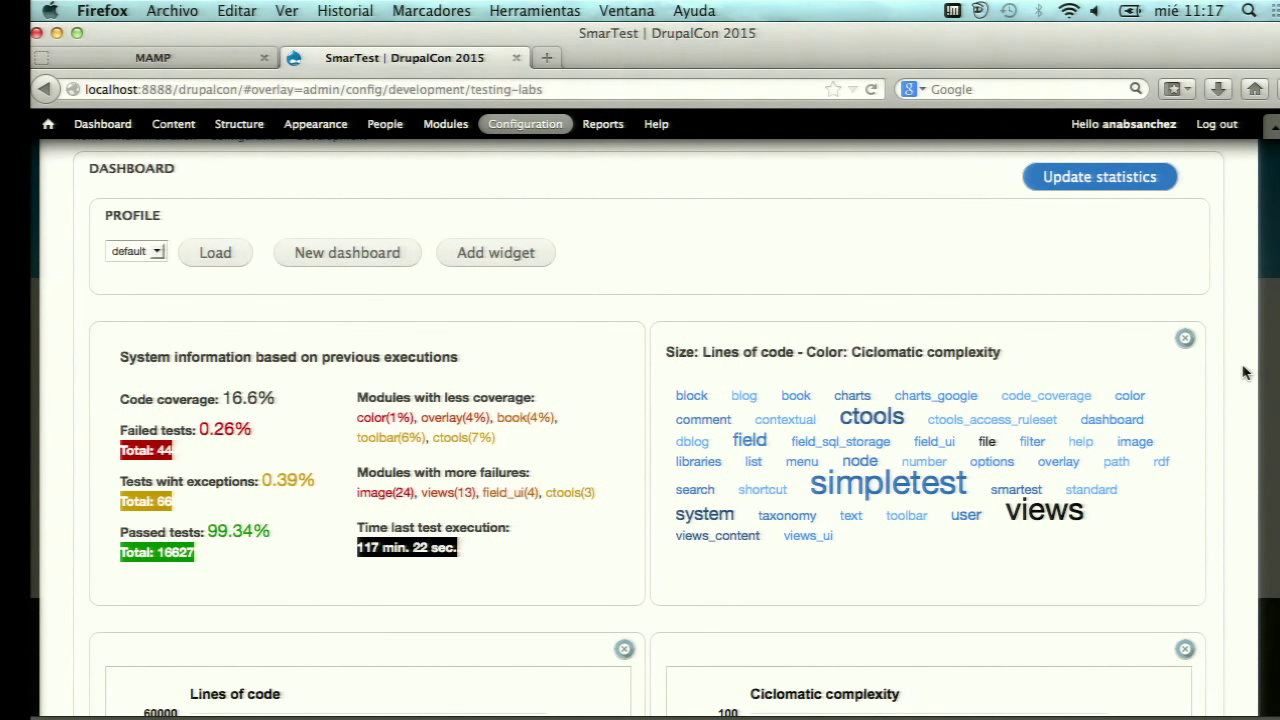
pyautogui.scroll(-1, 1245, 372)
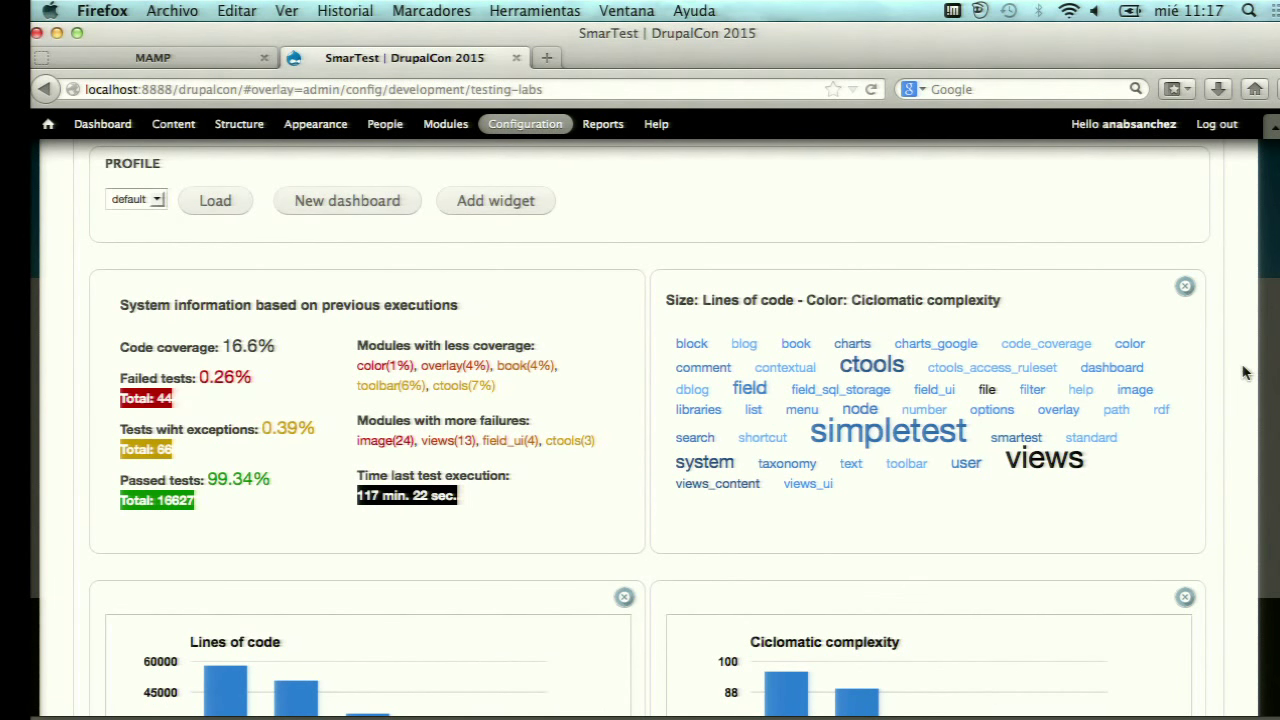
pyautogui.scroll(-1, 1245, 372)
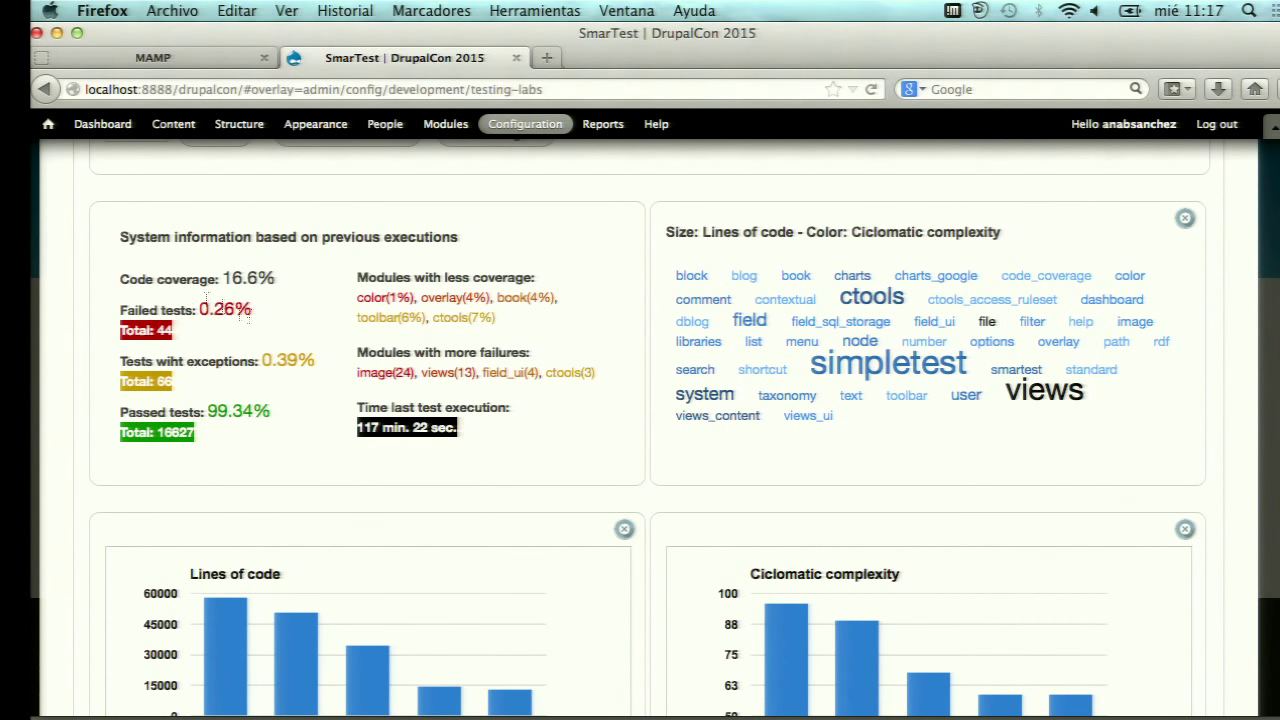
pyautogui.scroll(-1, 255, 326)
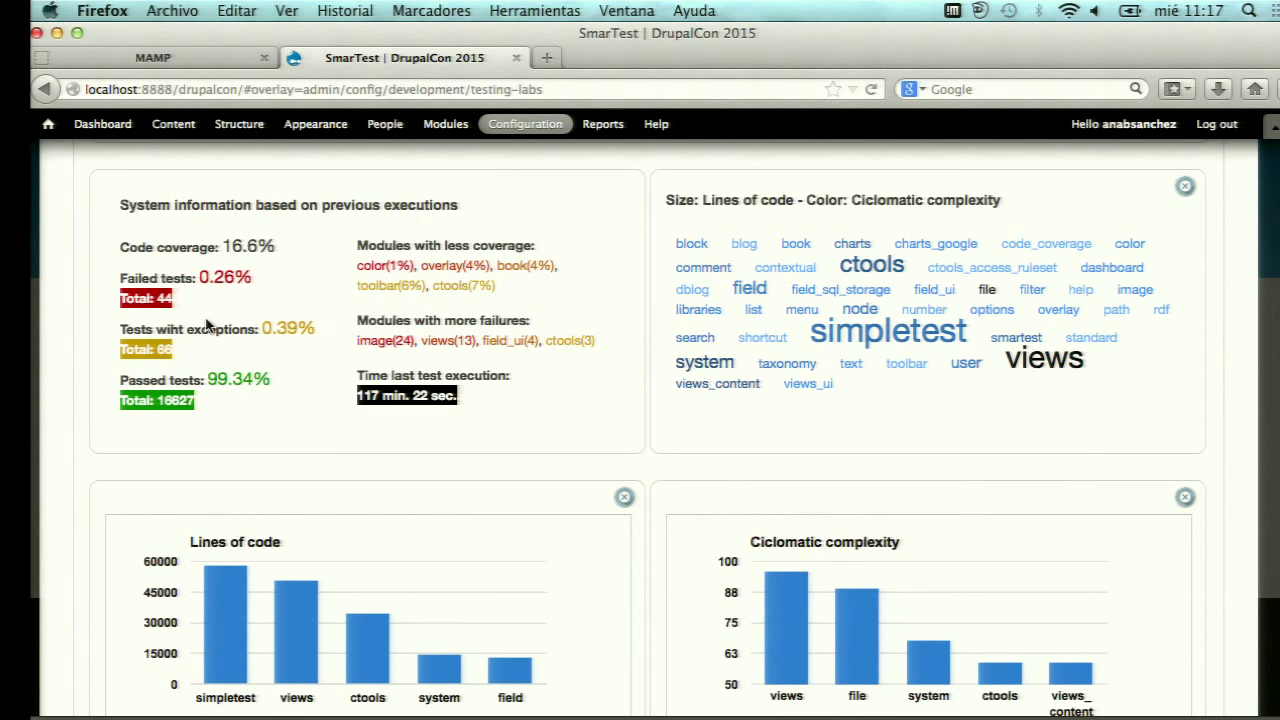
pyautogui.scroll(-1, 207, 325)
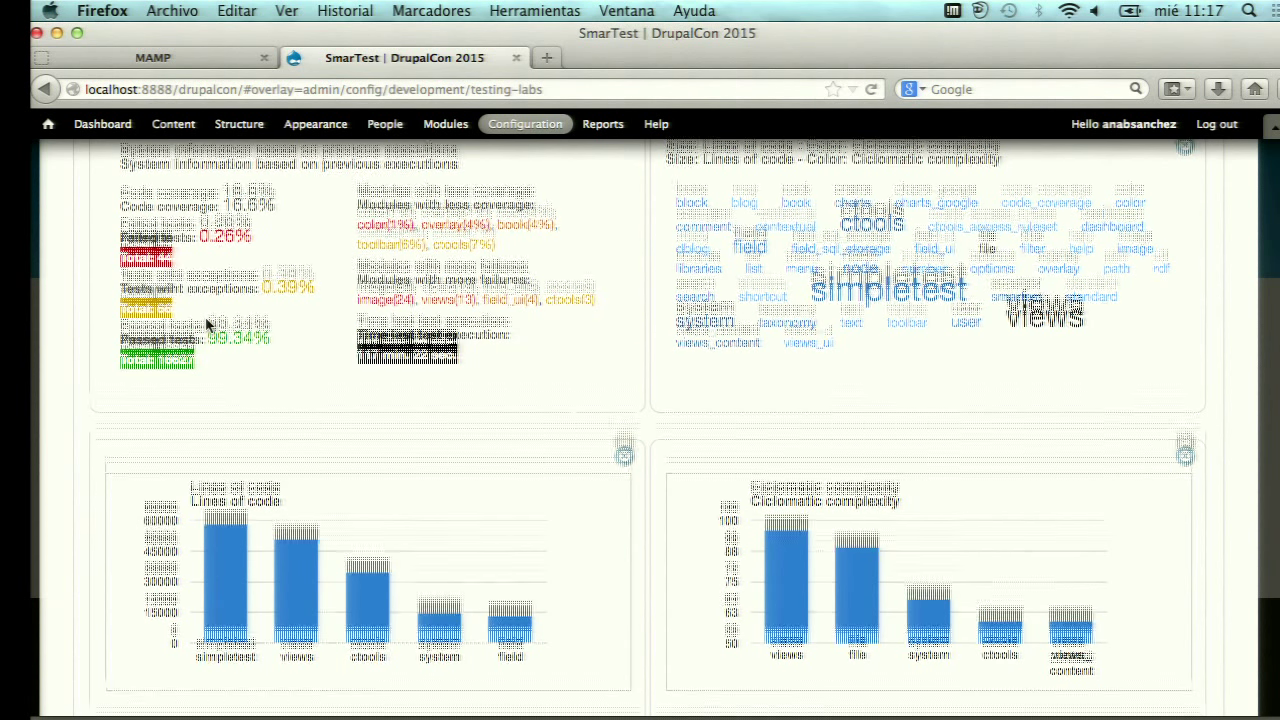
pyautogui.scroll(-1, 207, 325)
pyautogui.scroll(2, 207, 325)
pyautogui.scroll(-1, 518, 335)
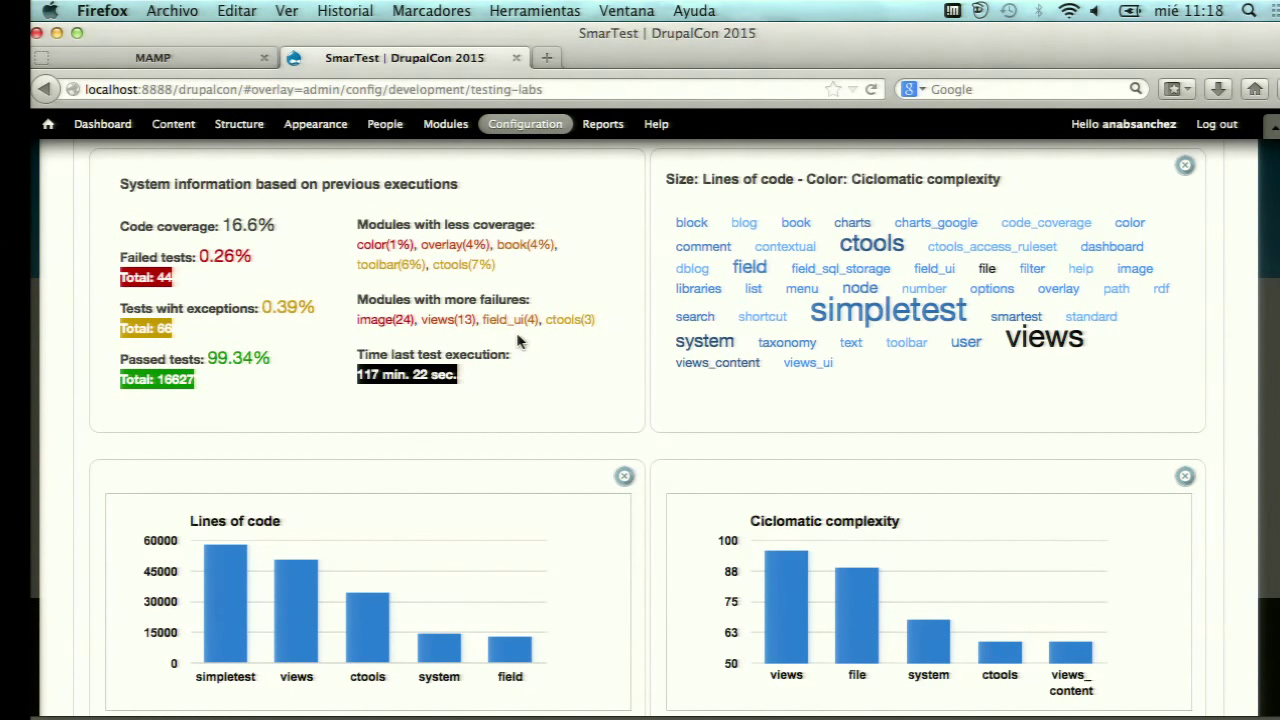
pyautogui.scroll(-1, 518, 342)
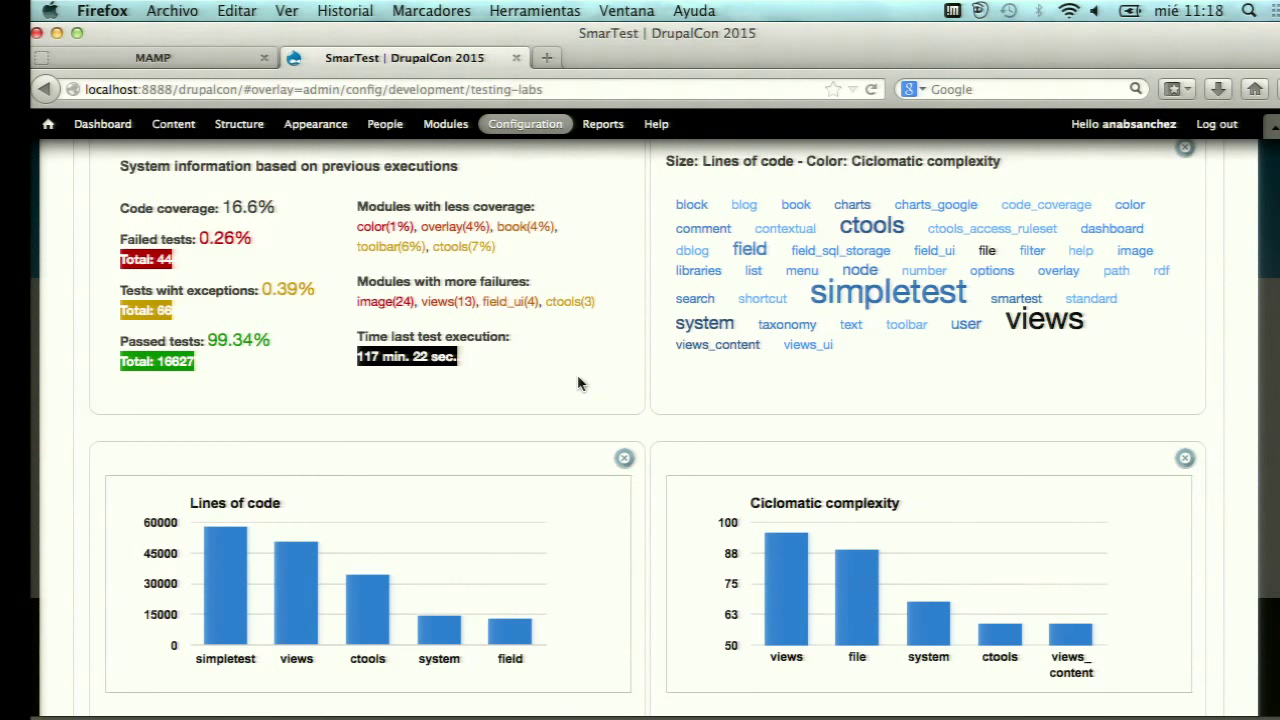
# - Examine the module tag cloud that relates lines of code to cyclomatic complexity
pyautogui.scroll(2, 577, 383)
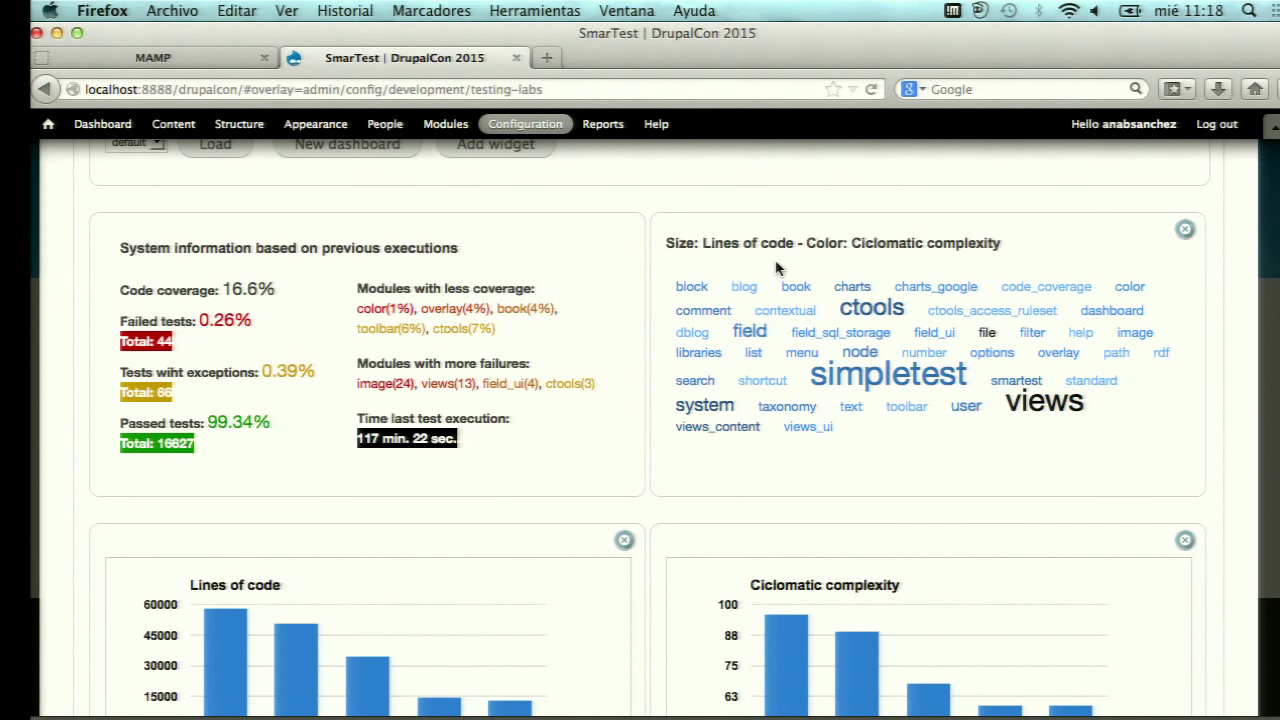
pyautogui.moveTo(922, 287)
pyautogui.scroll(-1, 897, 290)
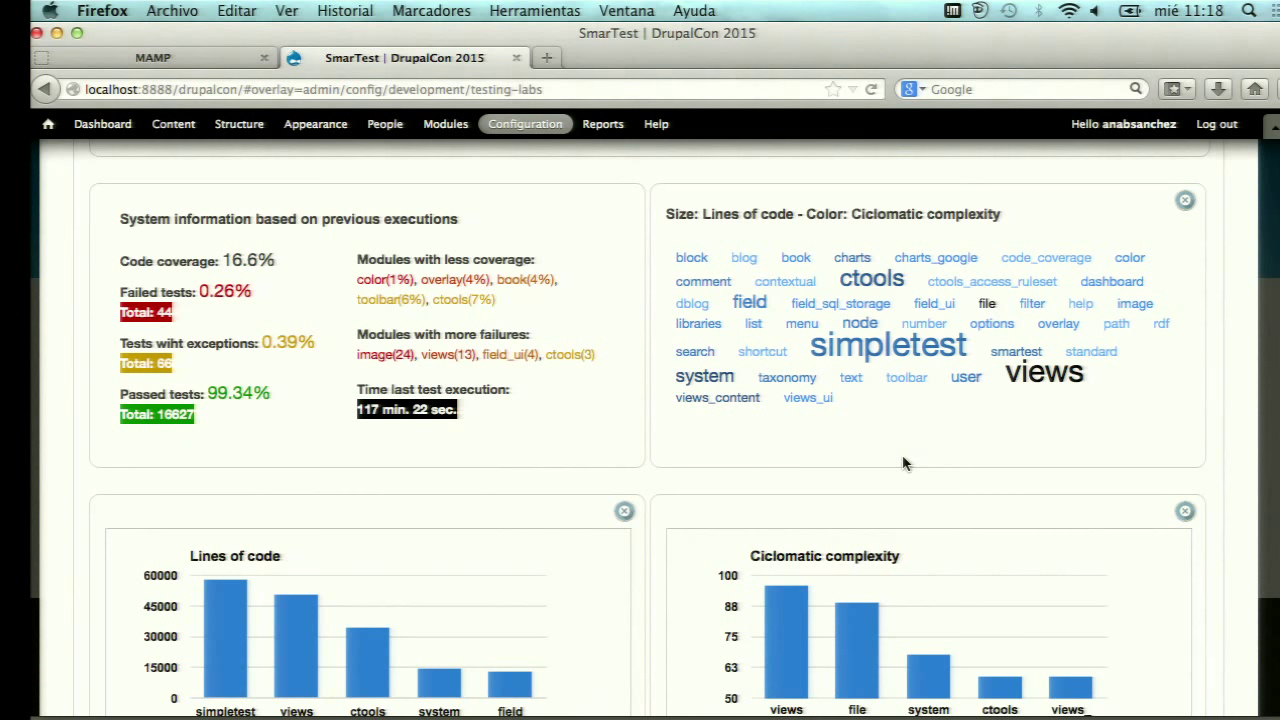
# - Review the dashboard charts for lines of code, cyclomatic complexity, failed tests and exceptions, and passed tests per module
pyautogui.scroll(-3, 903, 463)
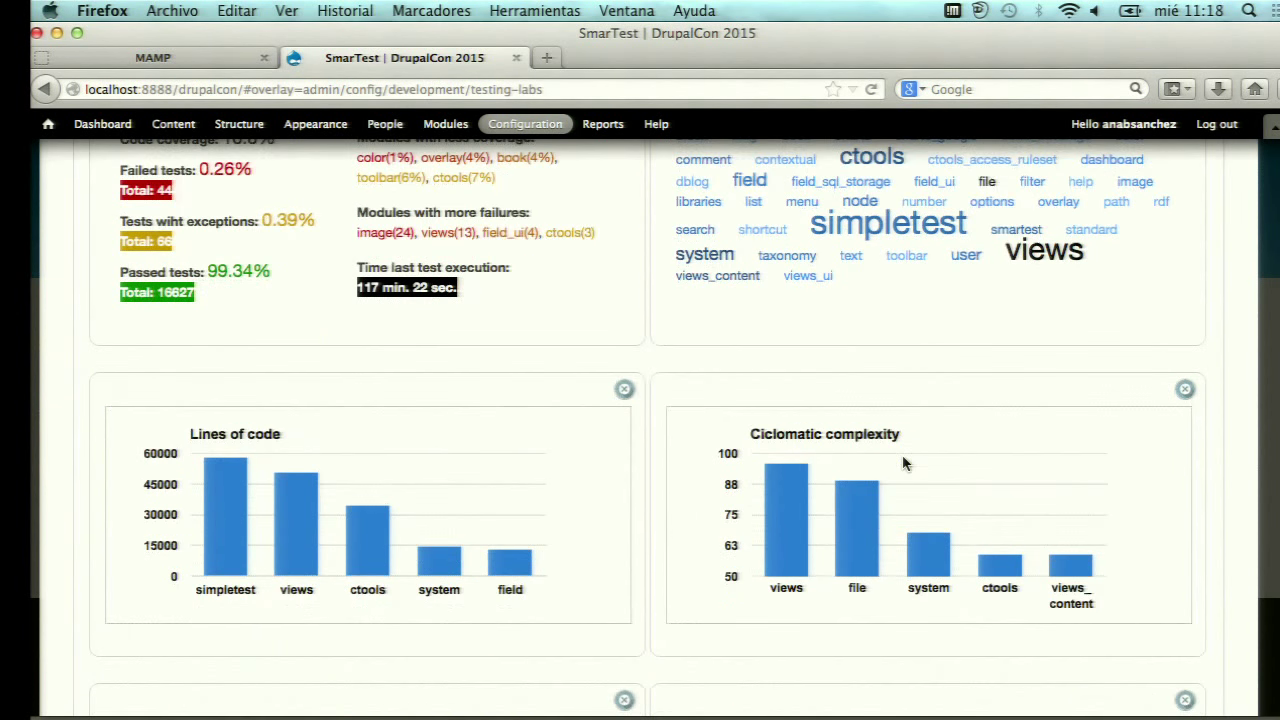
pyautogui.scroll(-3, 903, 463)
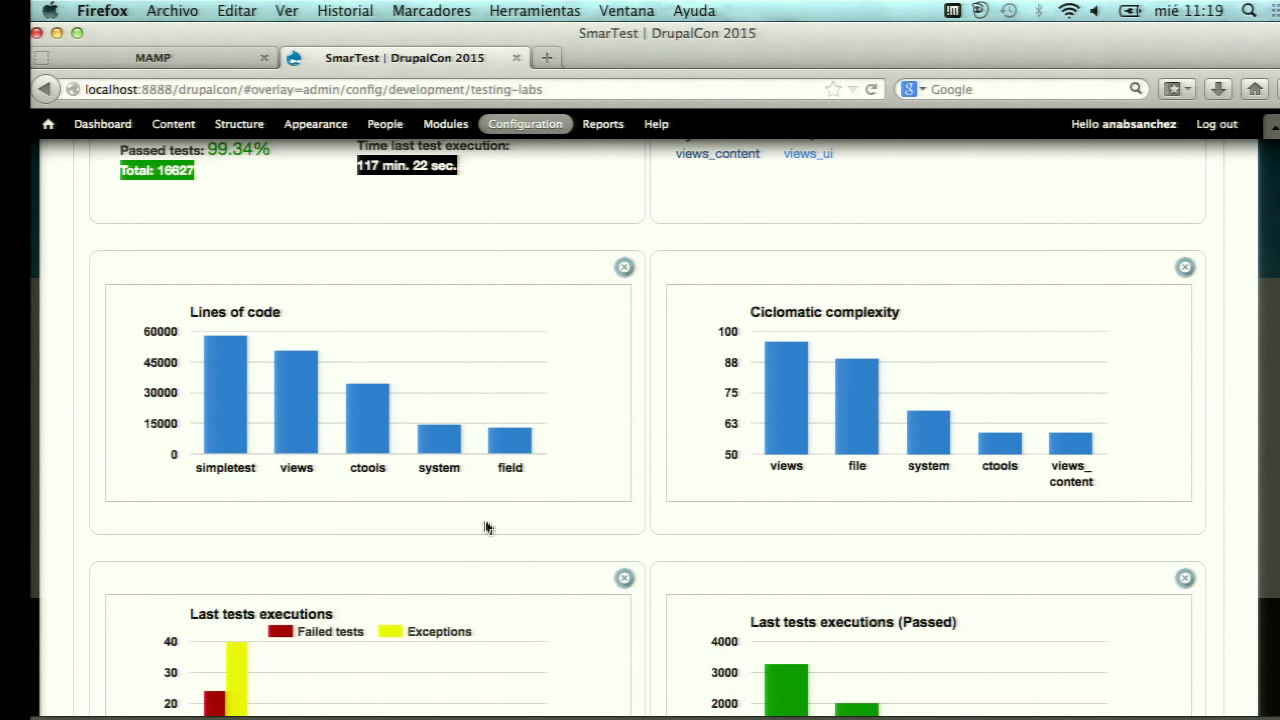
pyautogui.scroll(-2, 876, 483)
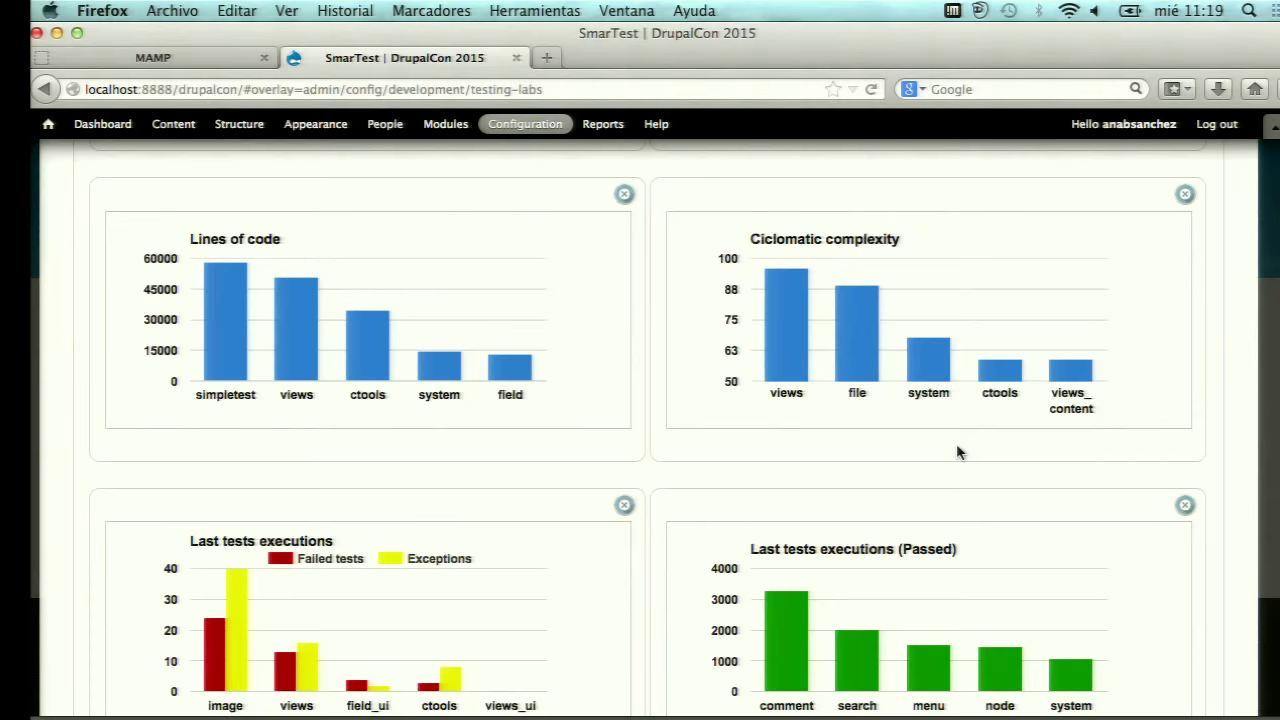
pyautogui.scroll(-4, 956, 453)
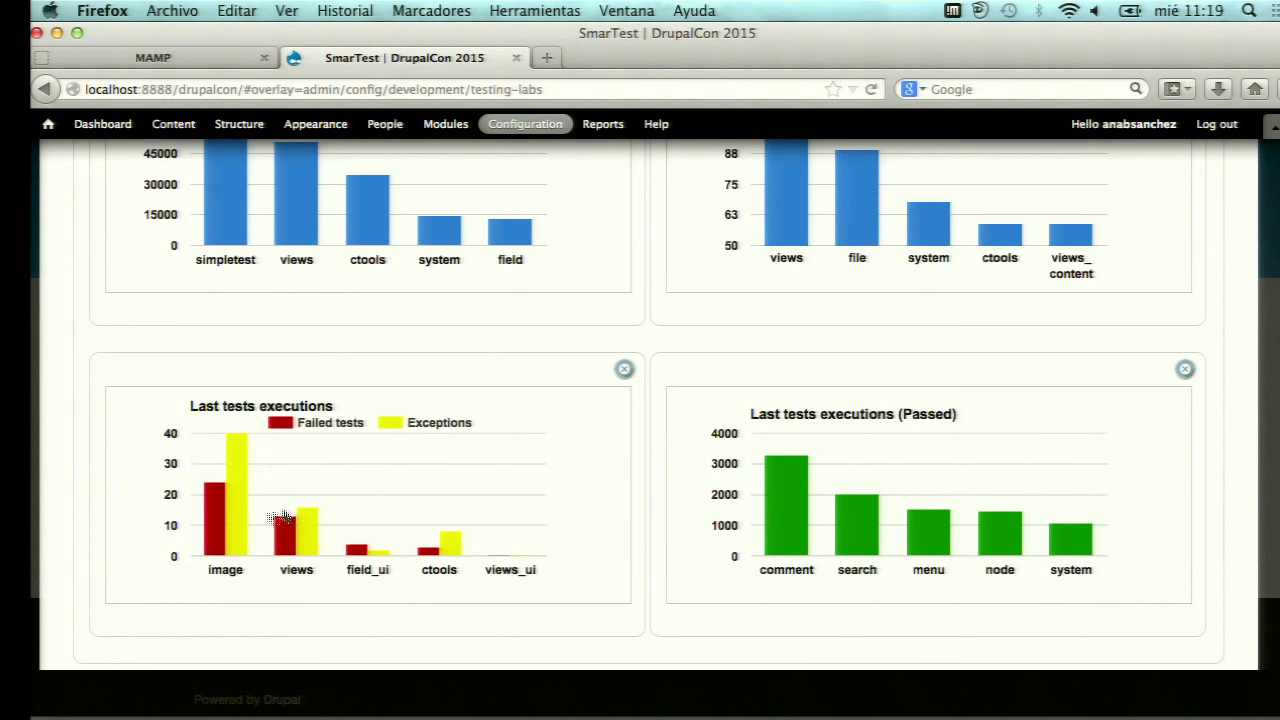
pyautogui.moveTo(222, 528)
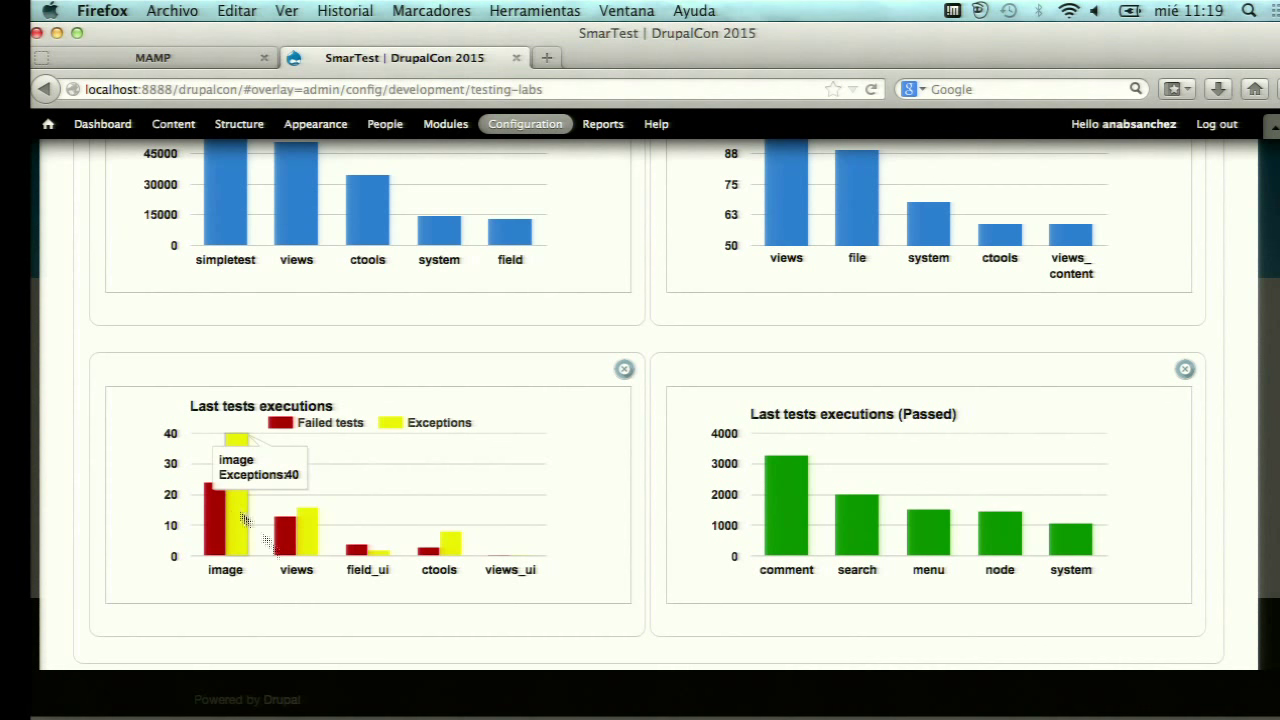
pyautogui.scroll(1, 327, 650)
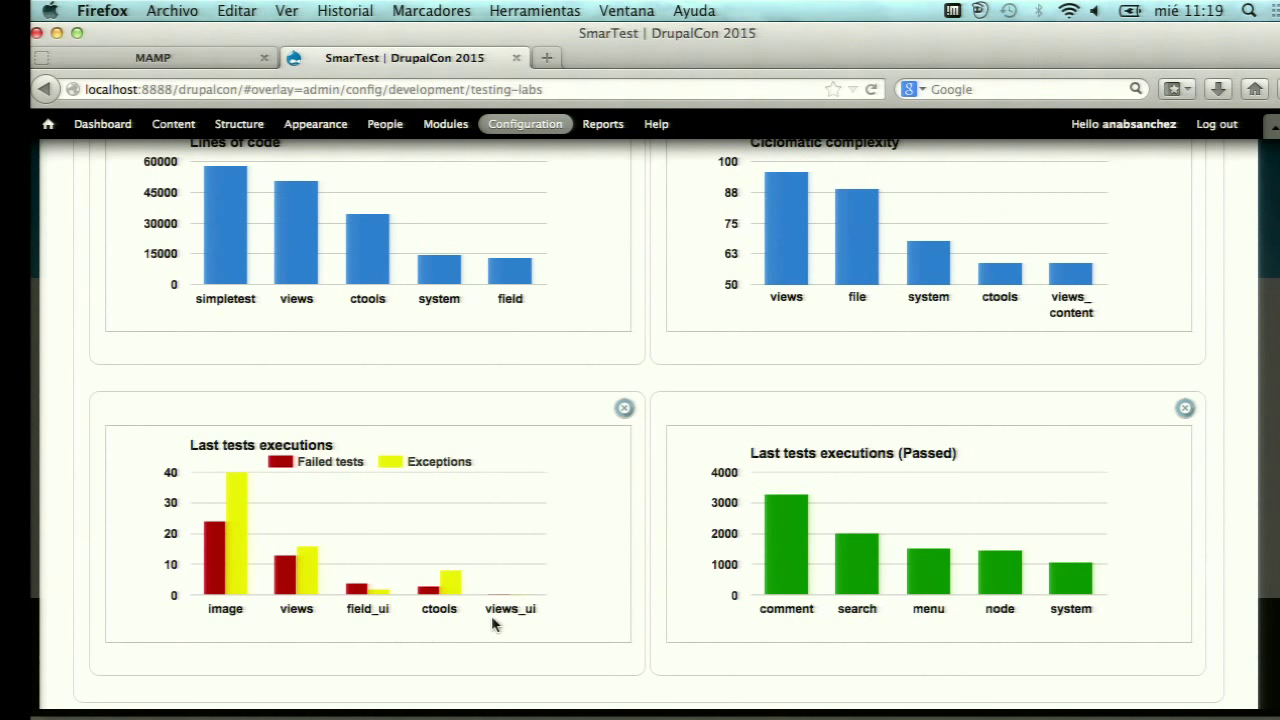
pyautogui.scroll(-1, 937, 567)
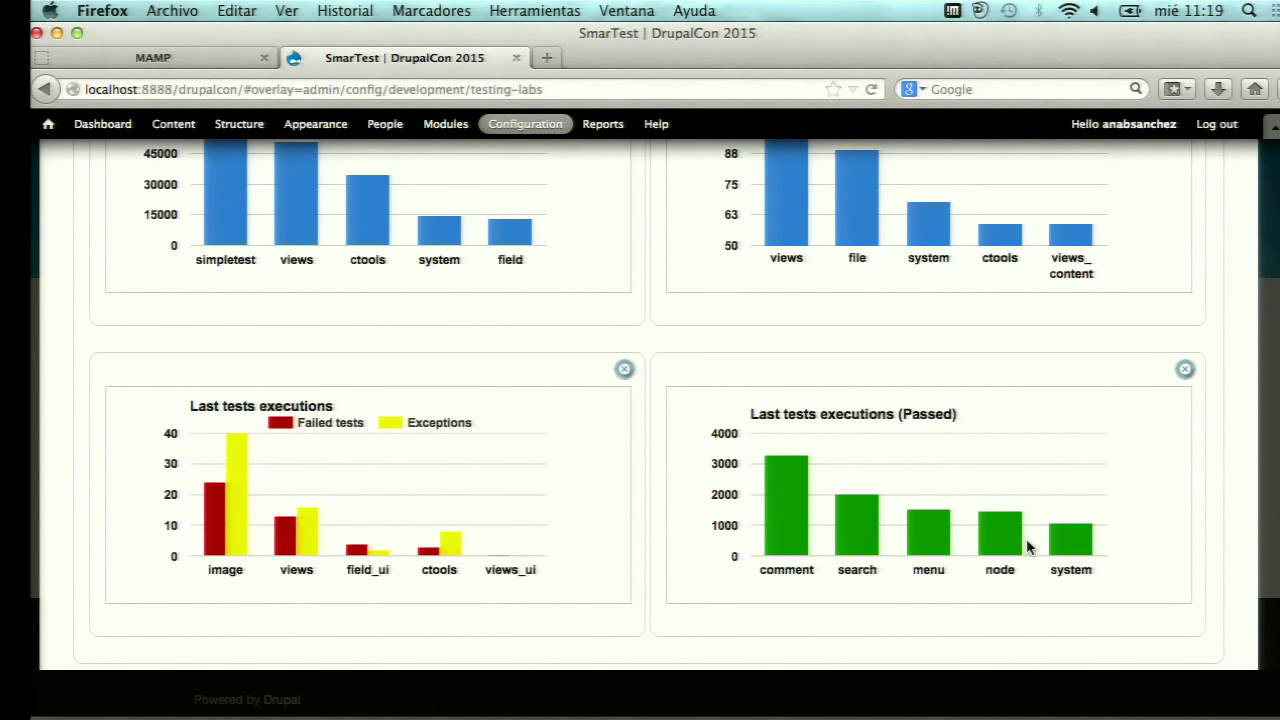
# - Start adding a new dashboard widget and select the Top 10 modules instead of Top 5
pyautogui.scroll(10, 1026, 545)
pyautogui.scroll(-2, 1027, 545)
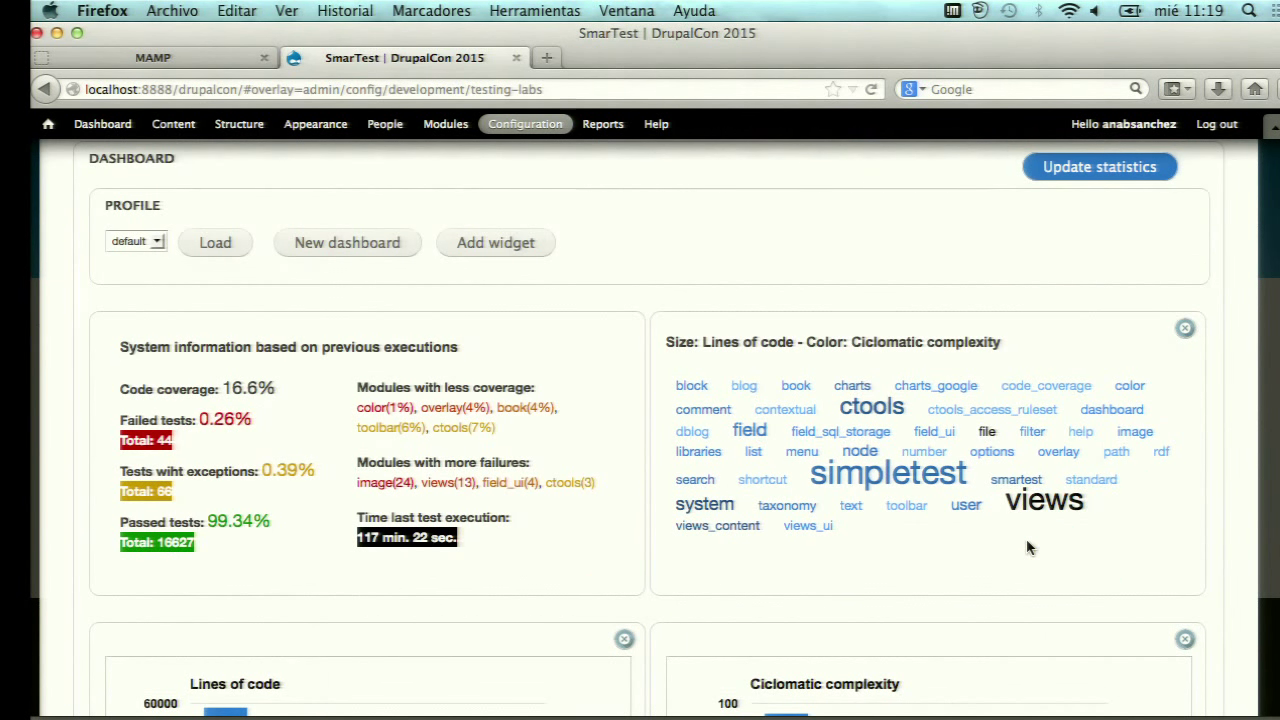
pyautogui.click(493, 250)
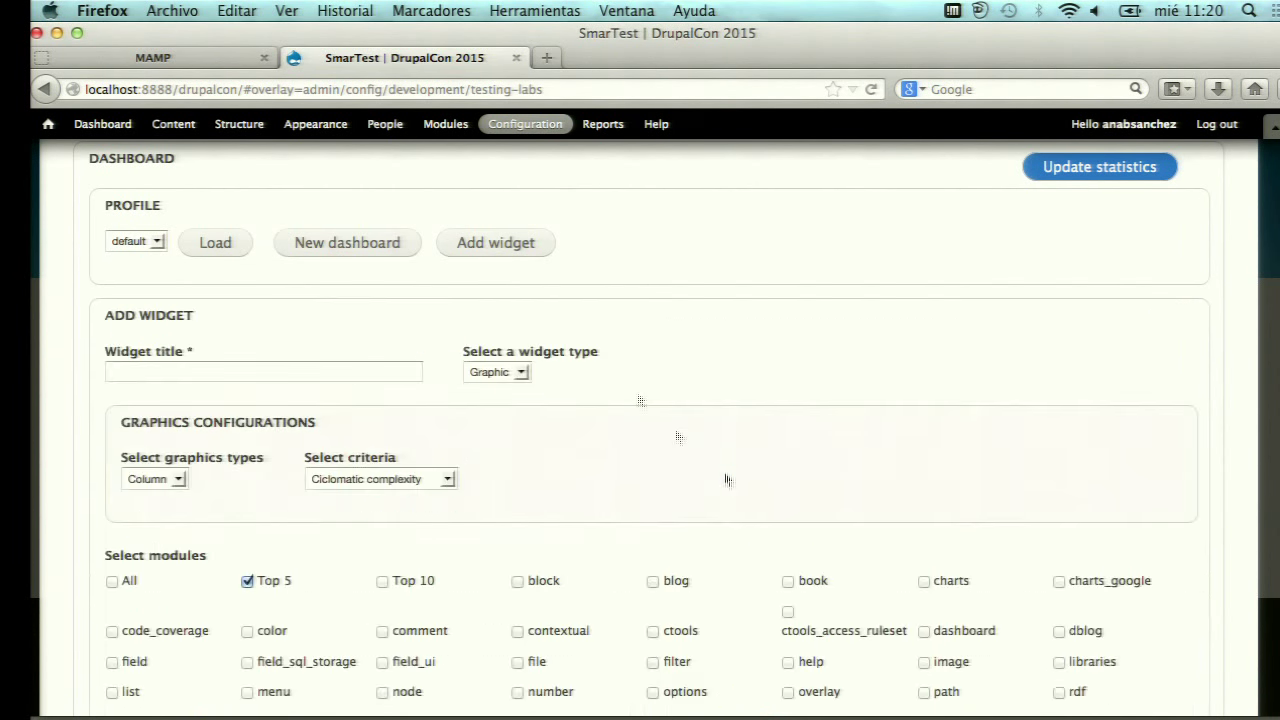
pyautogui.scroll(-2, 724, 479)
pyautogui.scroll(-1, 724, 479)
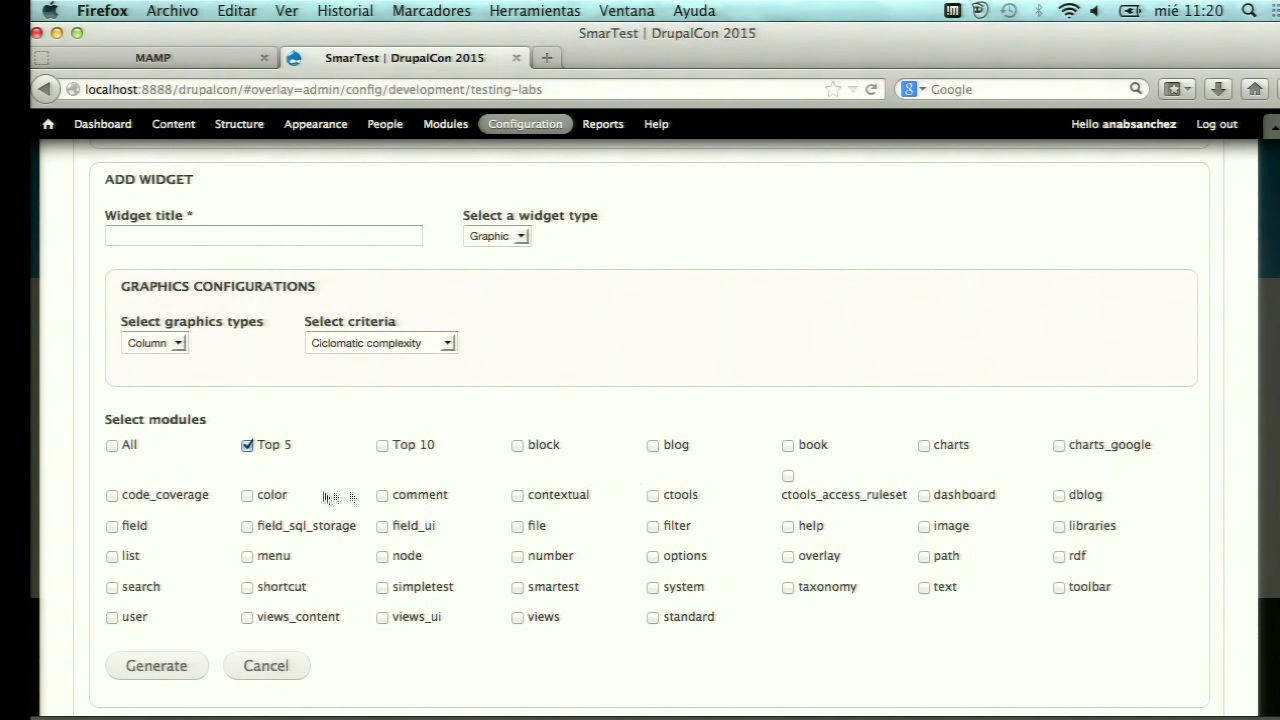
pyautogui.click(248, 446)
pyautogui.scroll(-2, 305, 459)
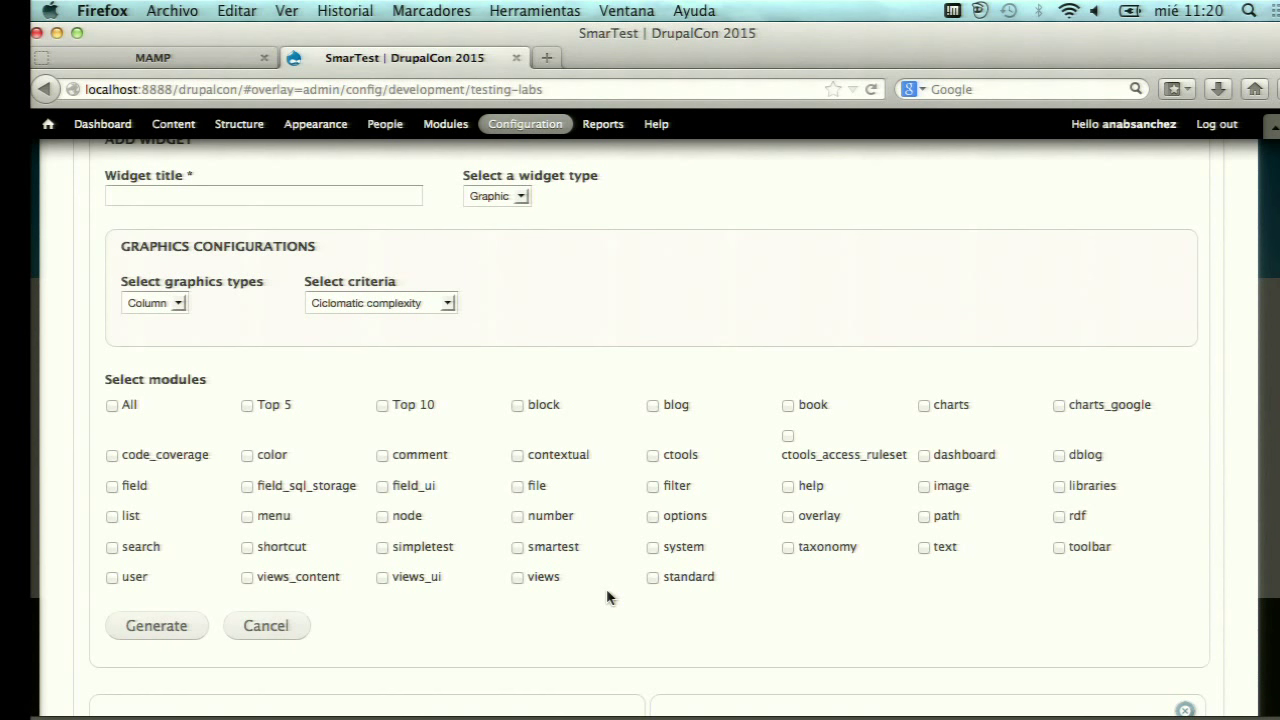
pyautogui.click(382, 406)
# - Set the criteria of the new graphic widget to Coverage
pyautogui.click(448, 304)
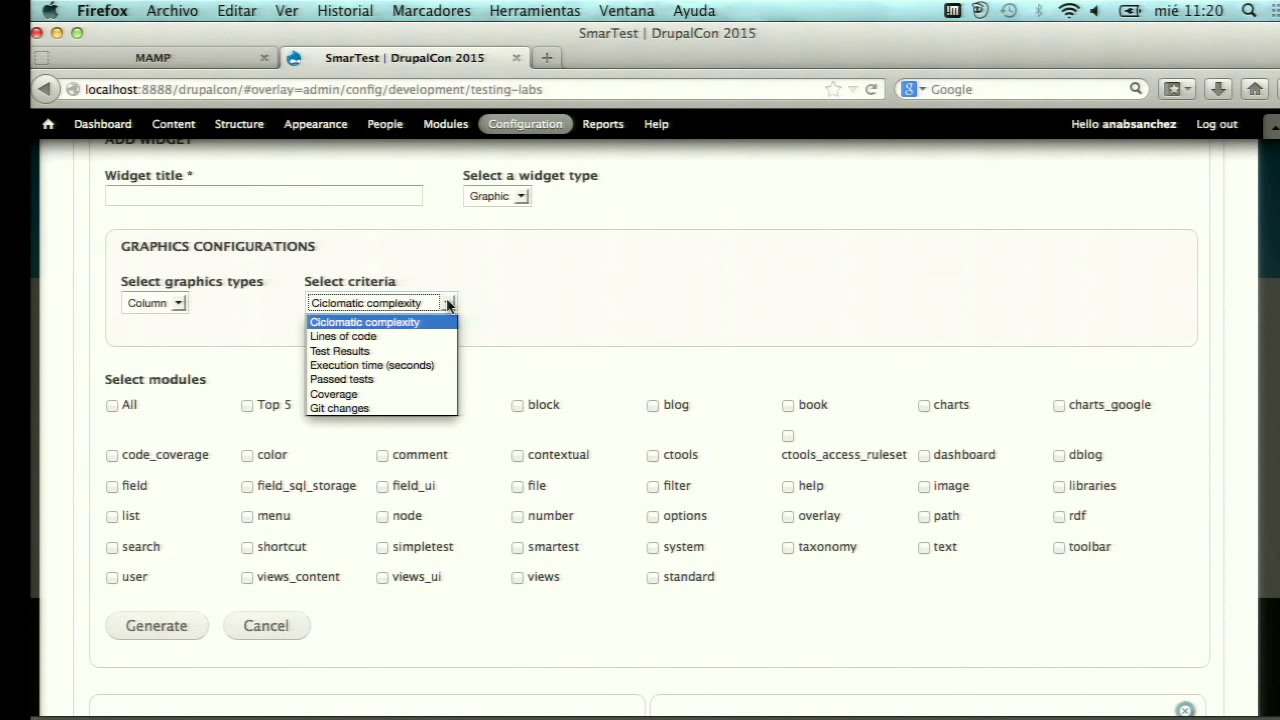
pyautogui.click(410, 394)
pyautogui.scroll(1, 520, 340)
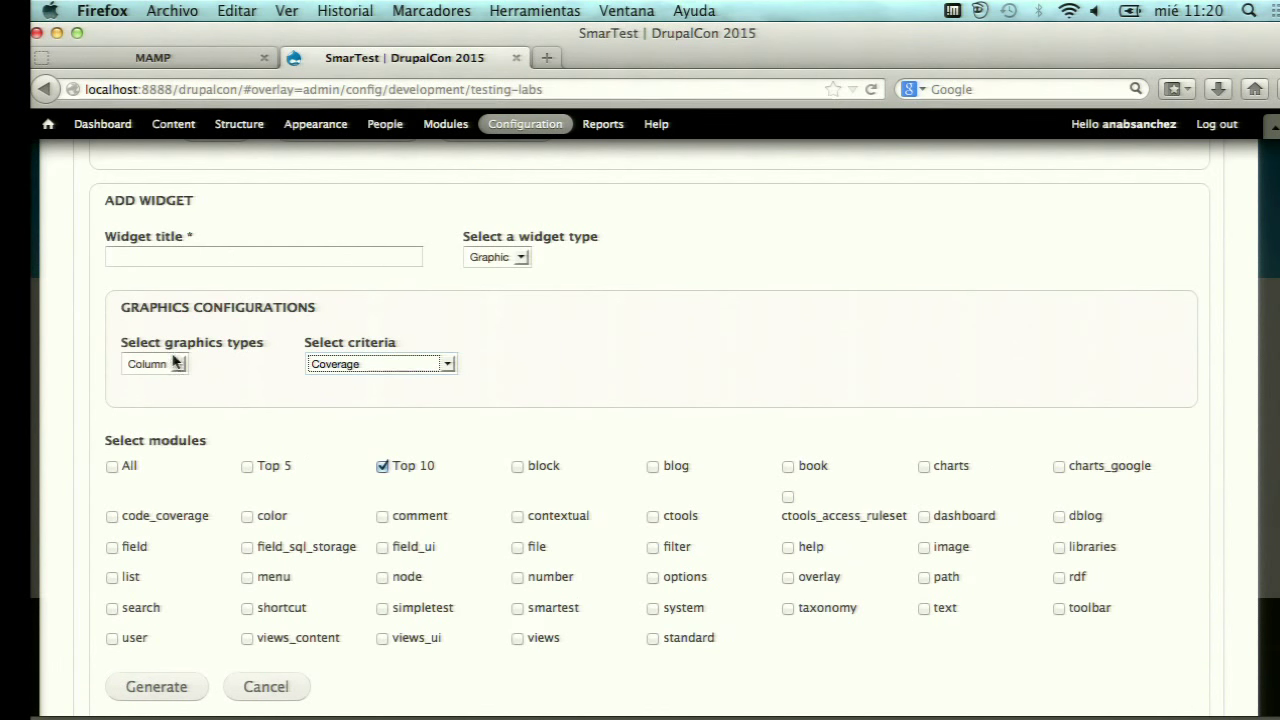
# - Check the graphics type and widget type choices, keeping Column and Graphic for the new widget
pyautogui.click(180, 366)
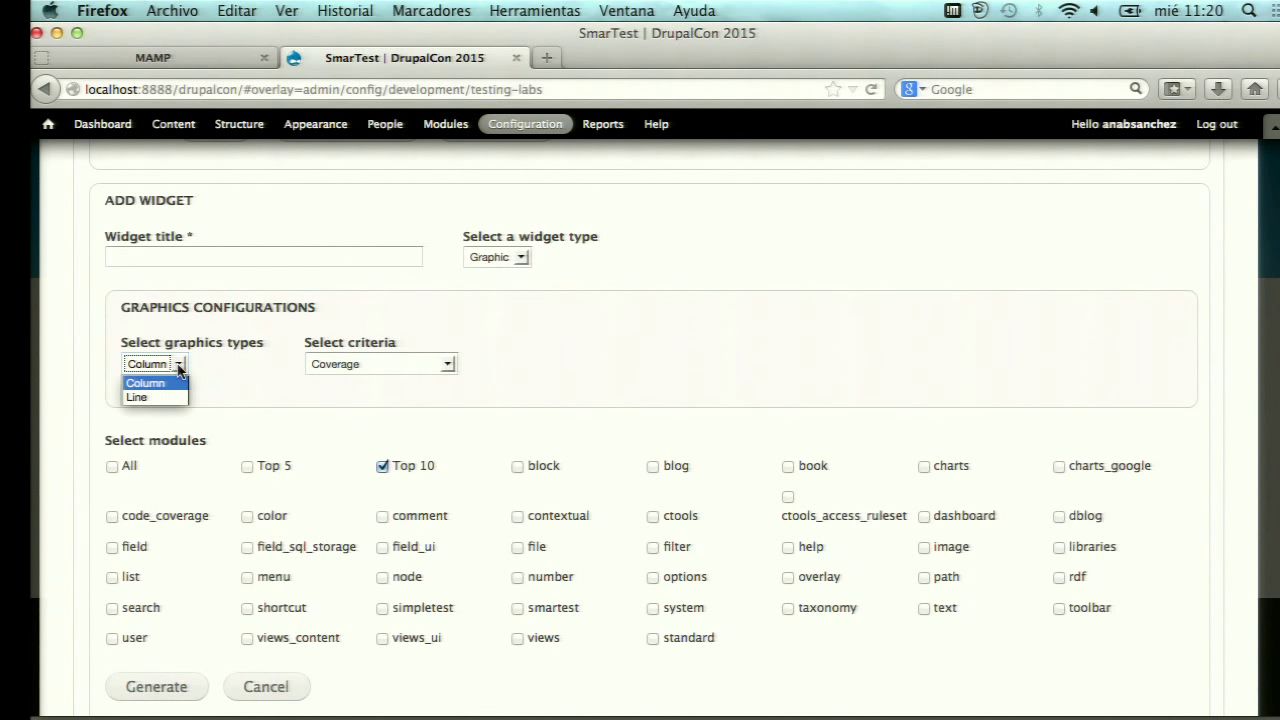
pyautogui.click(145, 383)
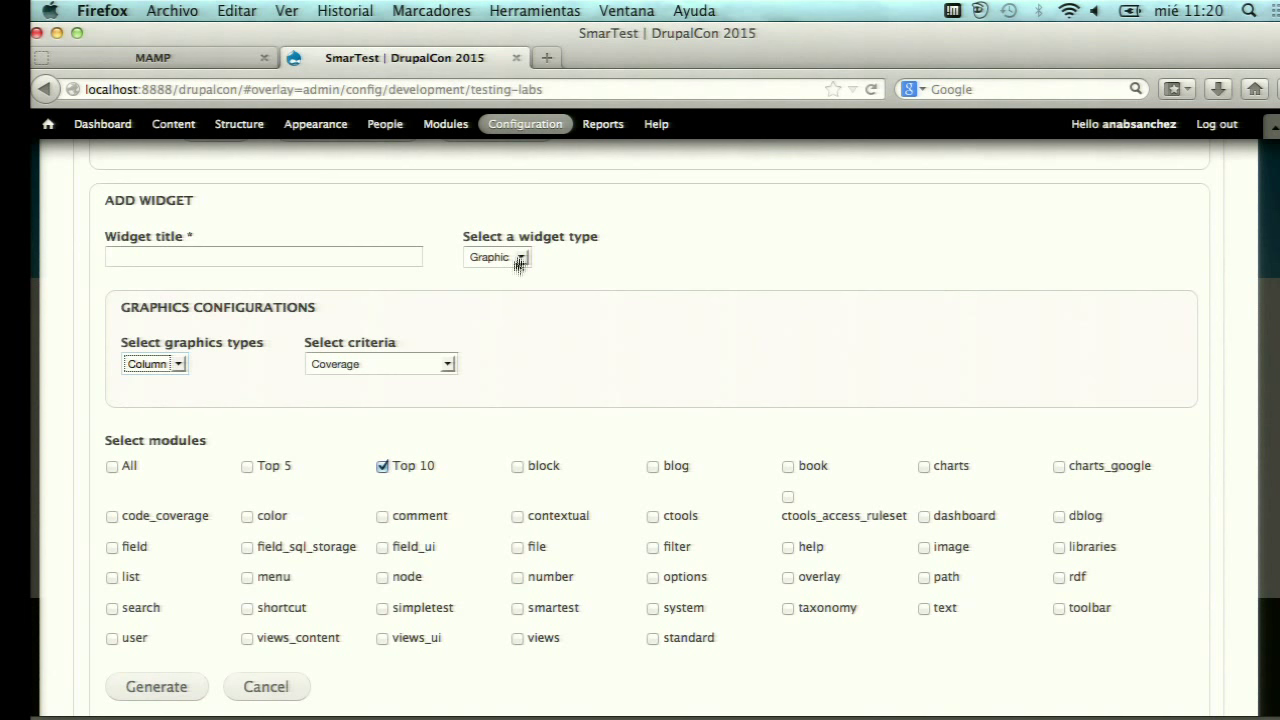
pyautogui.click(520, 258)
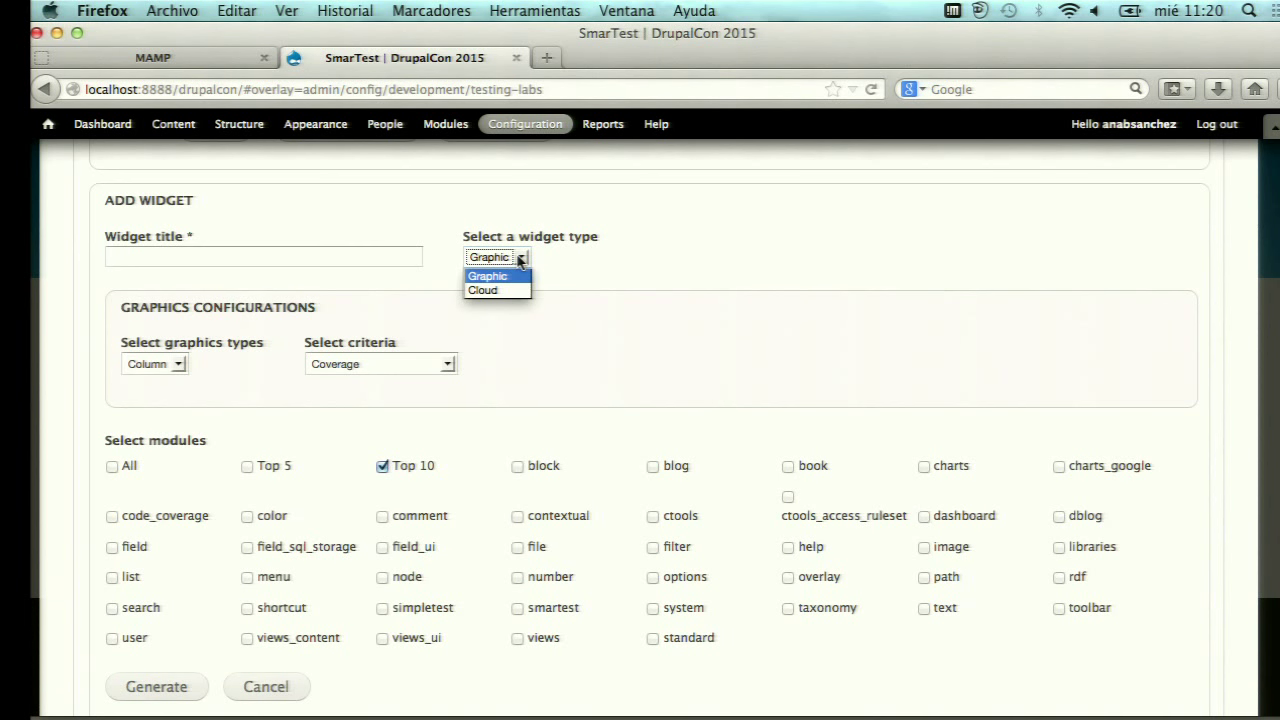
pyautogui.click(582, 400)
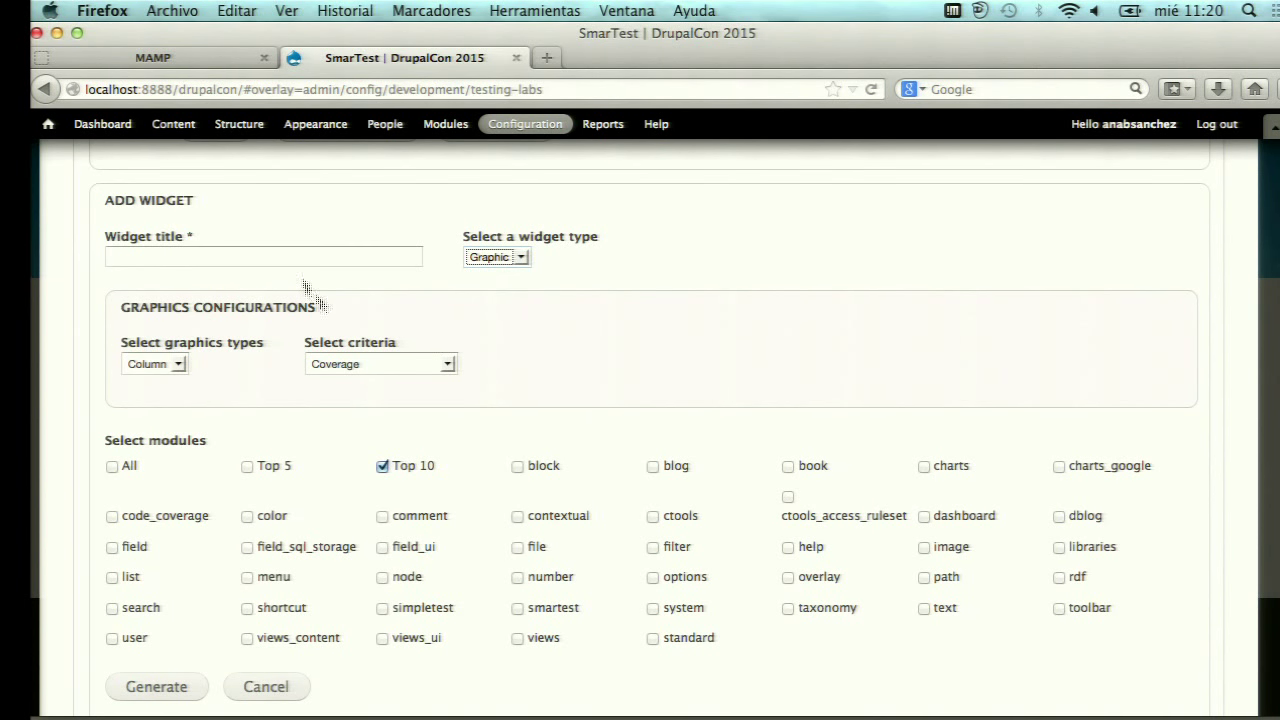
# - Title the new widget "Code coverage Drupalcon" and generate it
pyautogui.click(288, 252)
pyautogui.write('Cod')
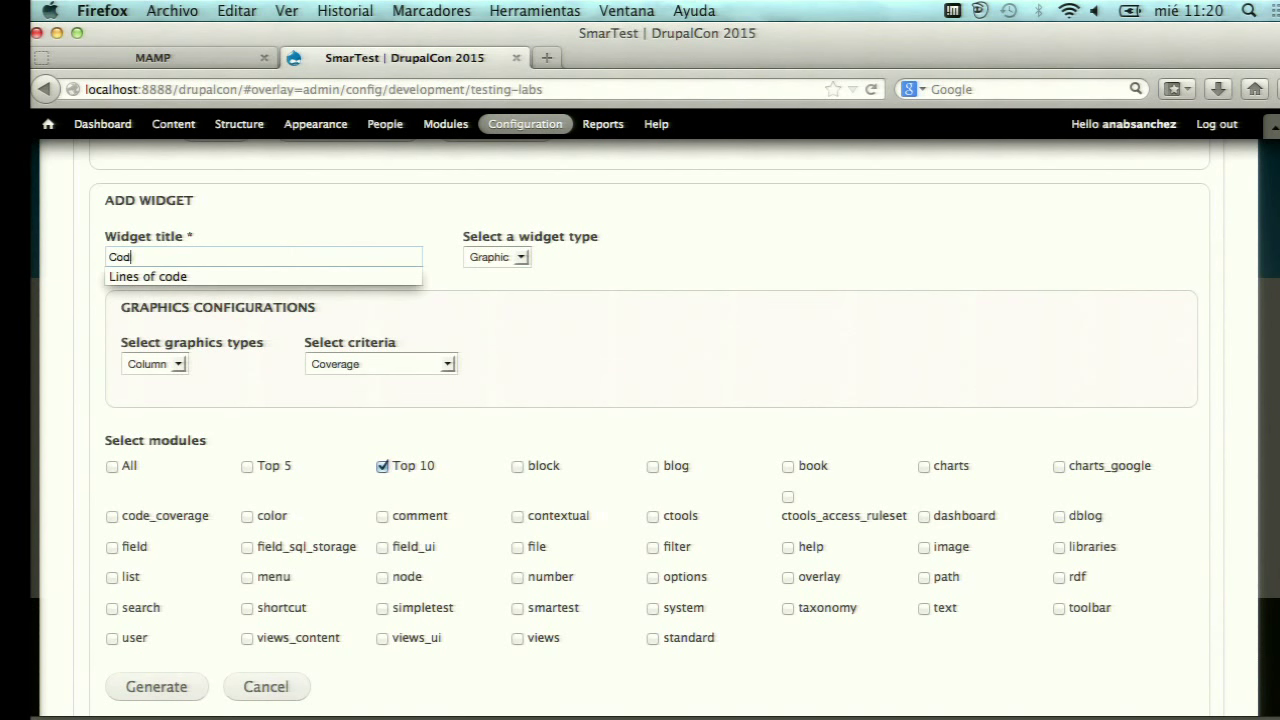
pyautogui.write('e coverage')
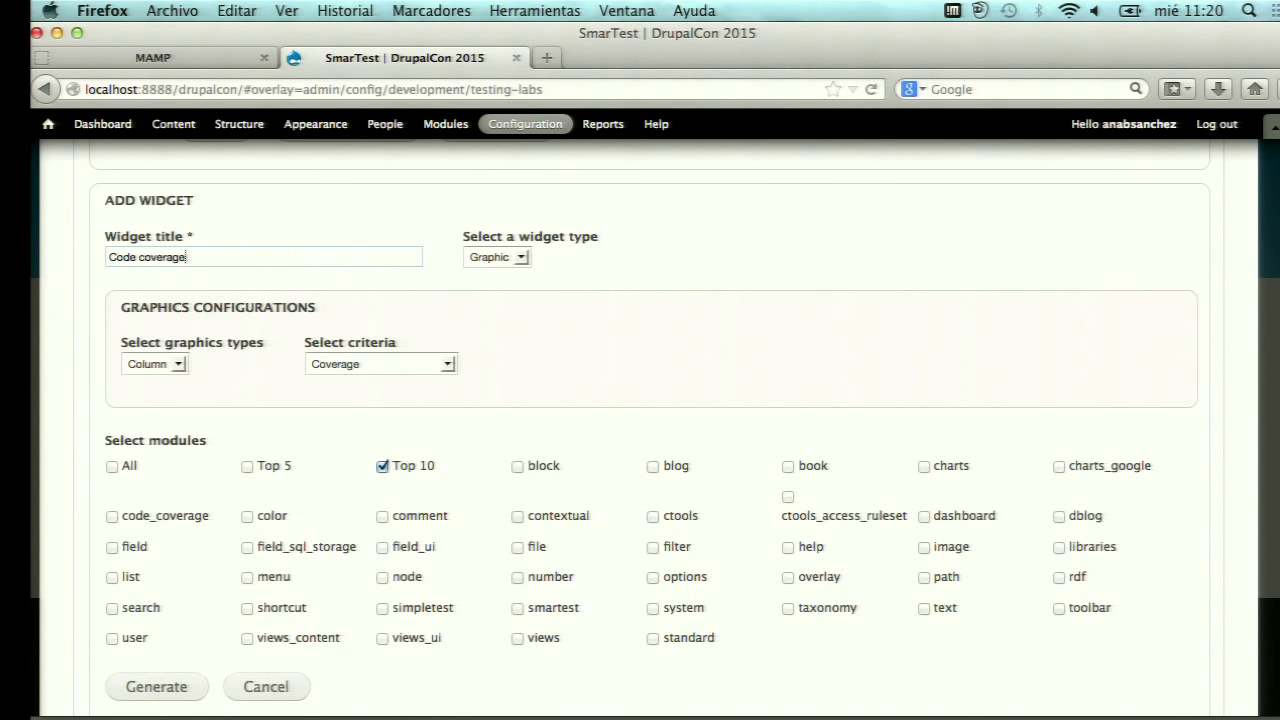
pyautogui.write(' Drupalcon')
pyautogui.scroll(-5, 523, 371)
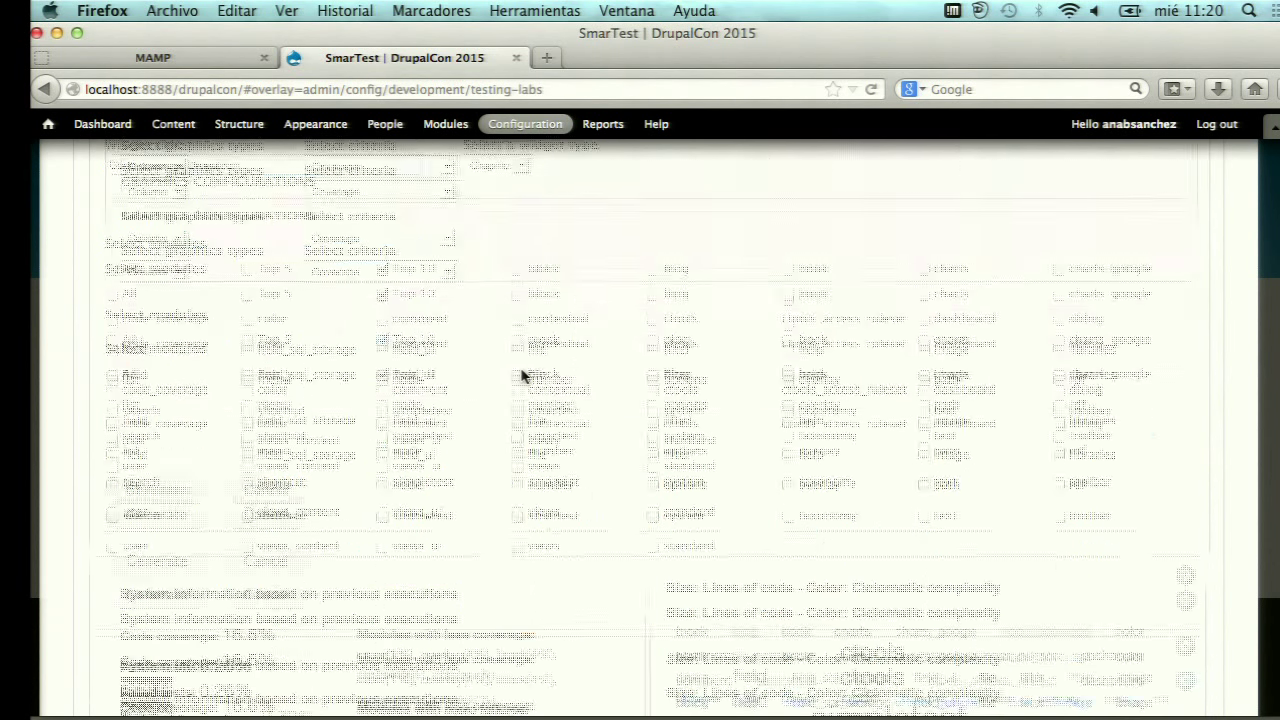
pyautogui.click(150, 369)
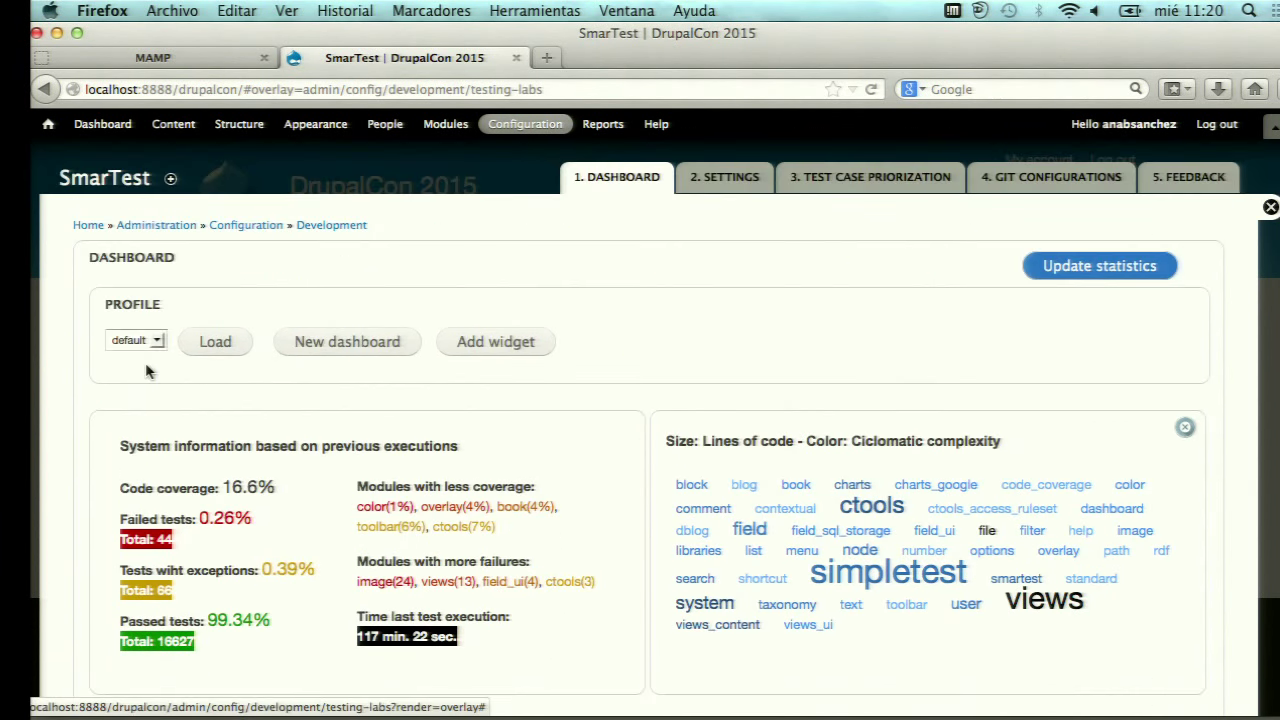
# - Look over the Code coverage Drupalcon chart among the dashboard widgets and remove that widget
pyautogui.scroll(-5, 628, 444)
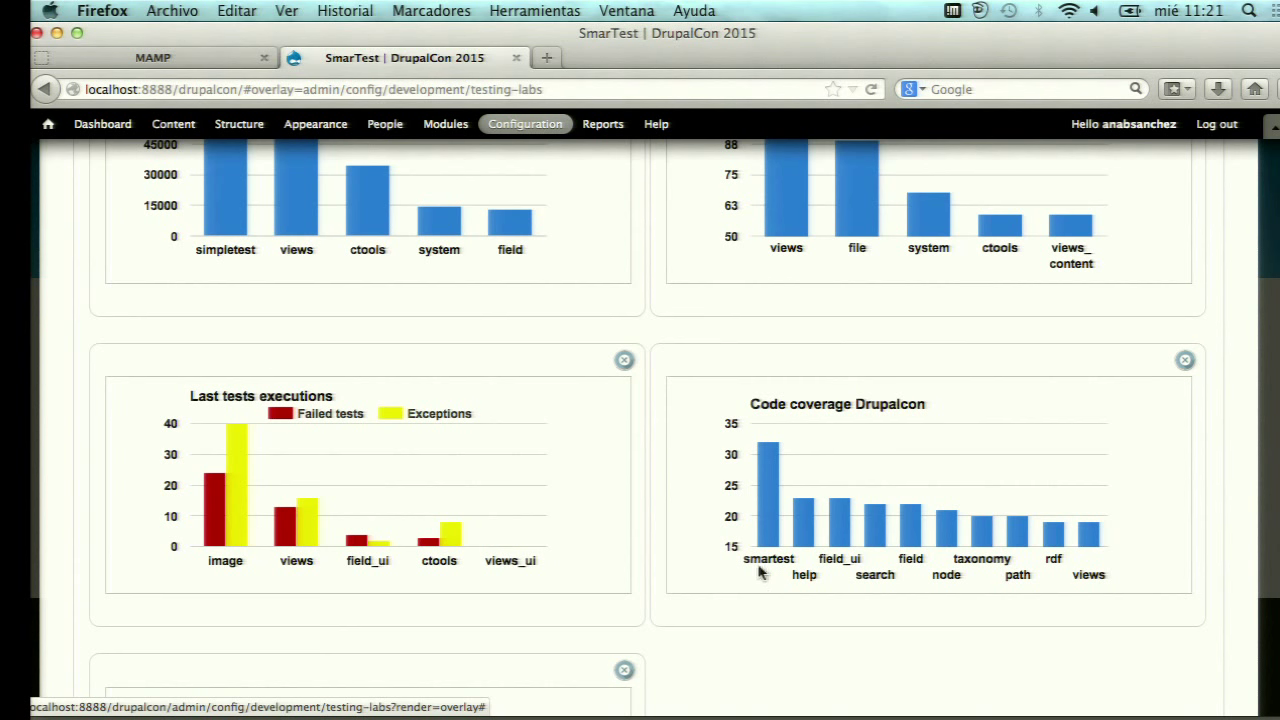
pyautogui.scroll(-3, 1005, 502)
pyautogui.scroll(-3, 1005, 502)
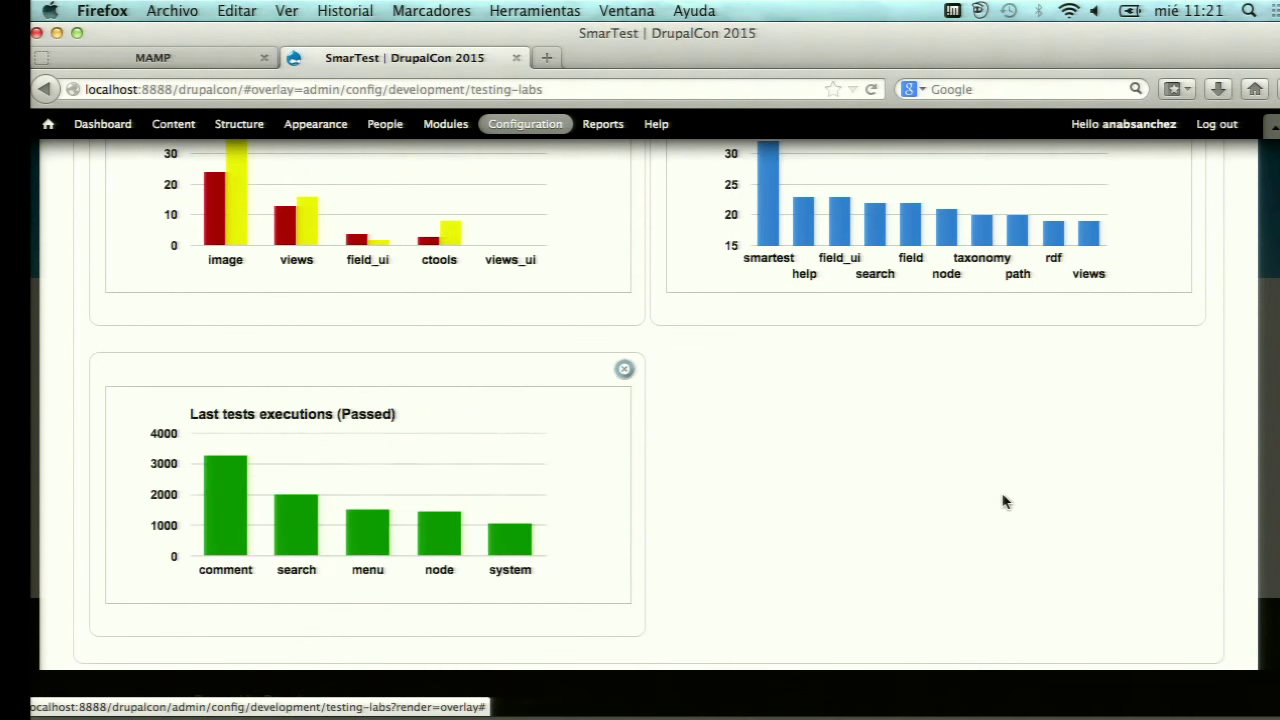
pyautogui.scroll(2, 1005, 502)
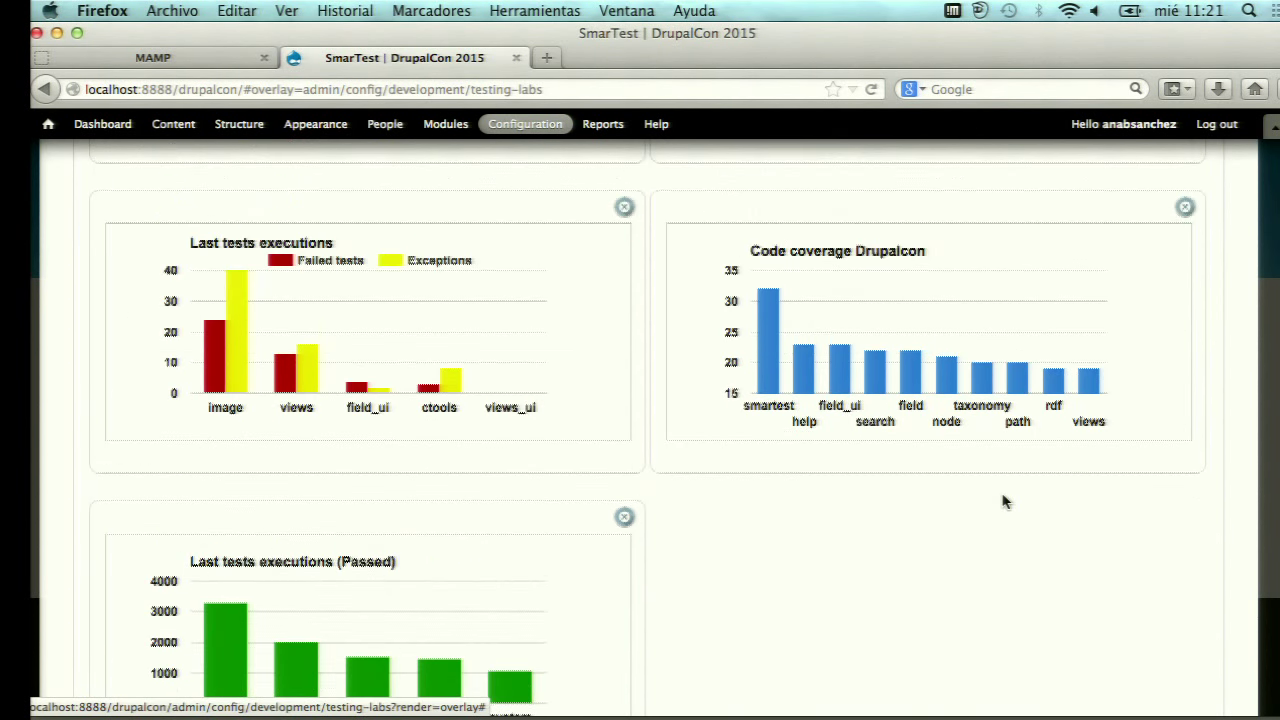
pyautogui.click(1184, 210)
pyautogui.scroll(-10, 825, 341)
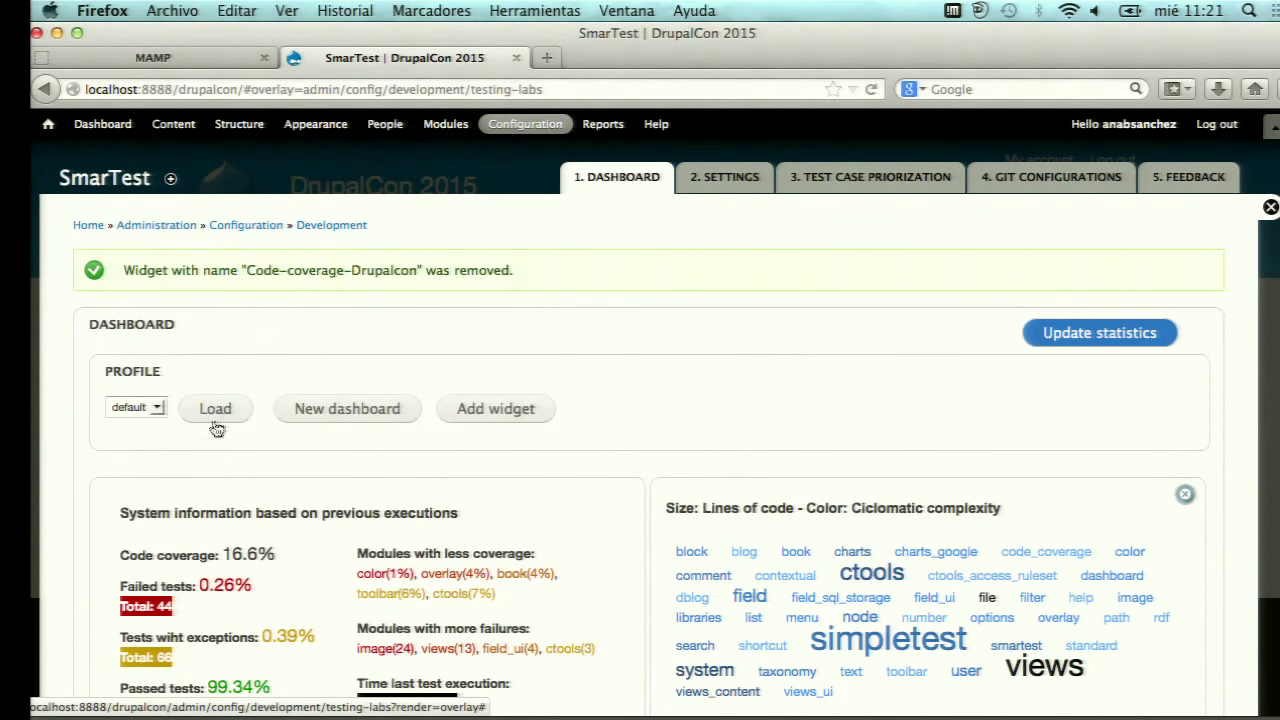
# - Examine the dashboard profile choices and the form for adding a new dashboard
pyautogui.click(153, 410)
pyautogui.click(153, 417)
pyautogui.click(347, 412)
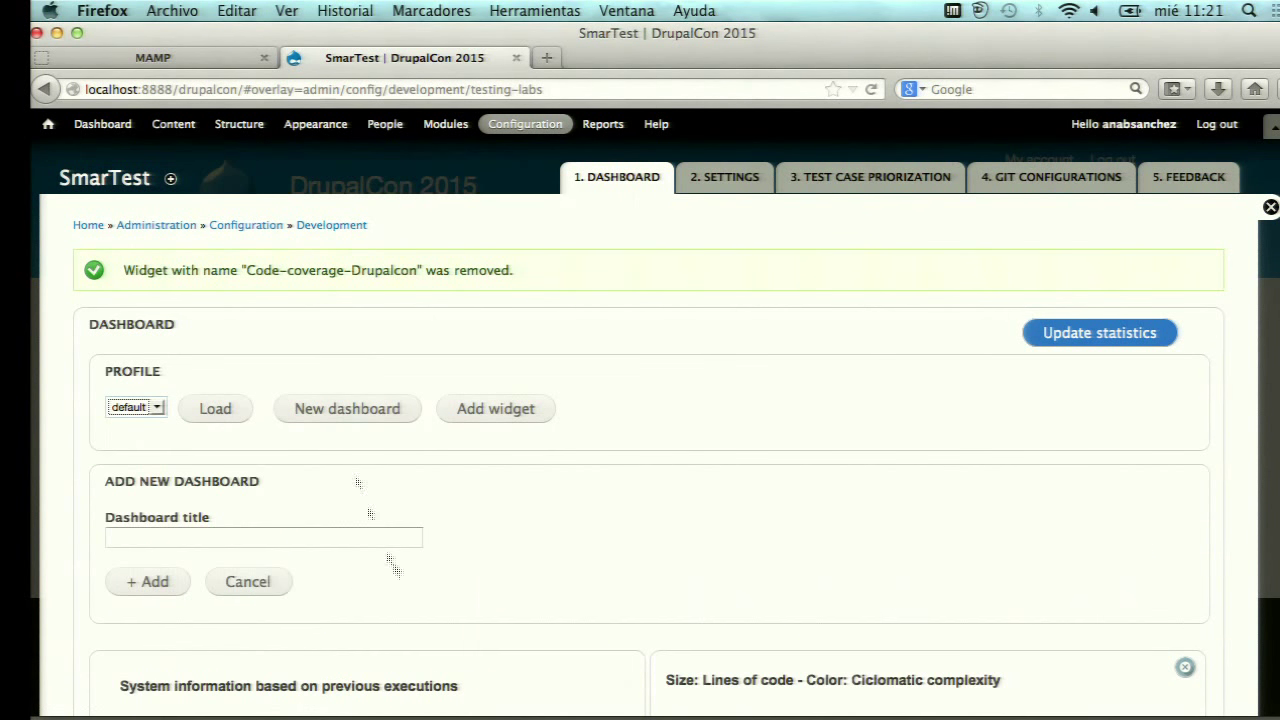
pyautogui.scroll(-2, 400, 580)
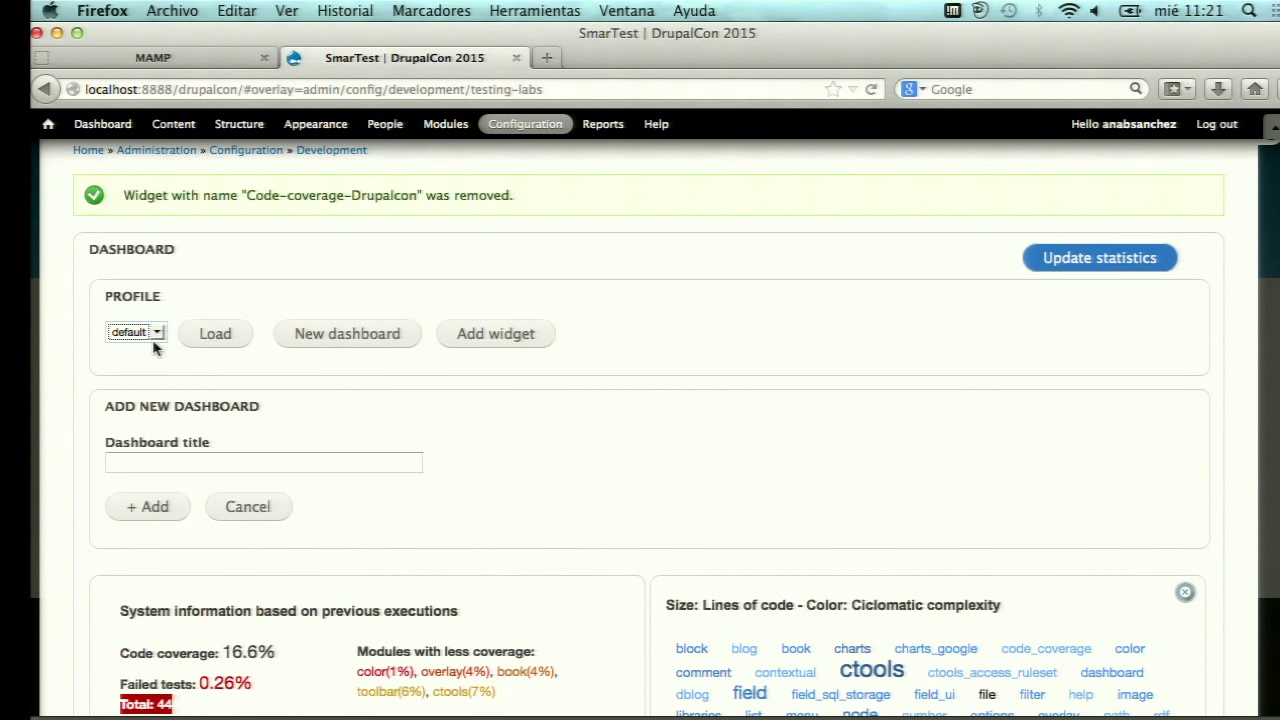
pyautogui.click(157, 333)
pyautogui.click(157, 337)
pyautogui.scroll(-10, 503, 497)
pyautogui.scroll(10, 503, 497)
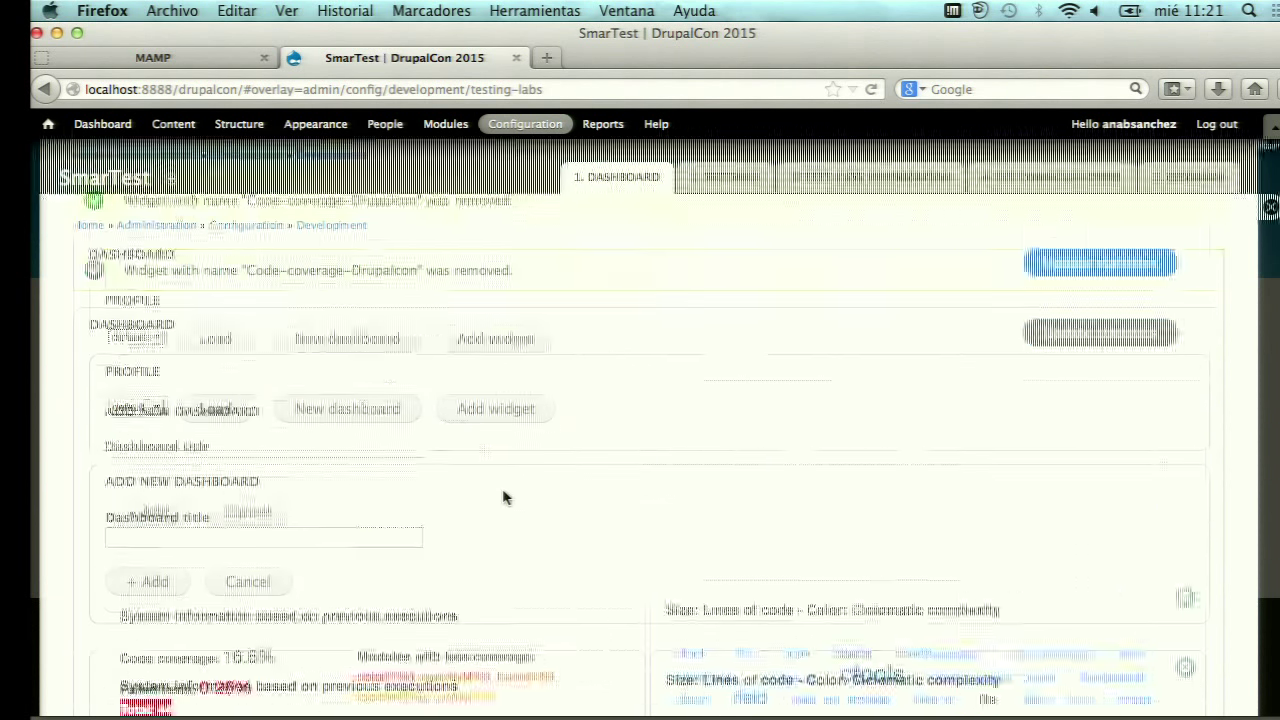
pyautogui.scroll(-8, 503, 497)
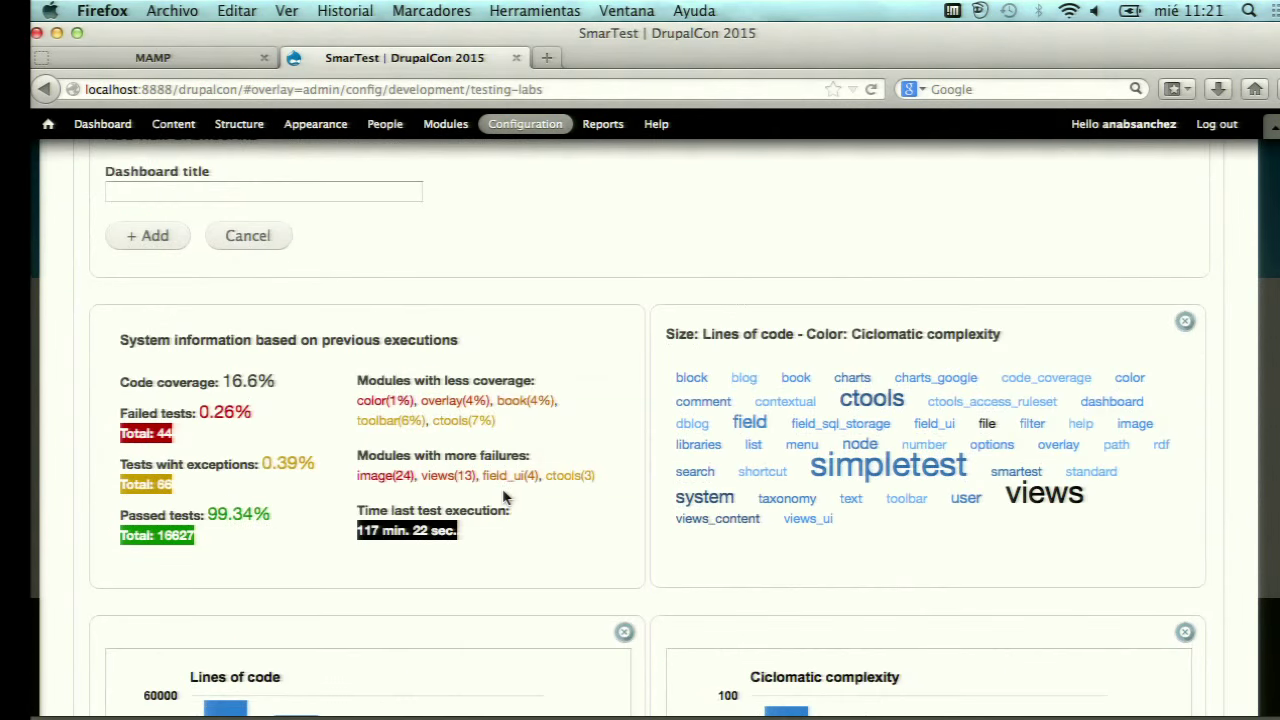
pyautogui.scroll(8, 503, 497)
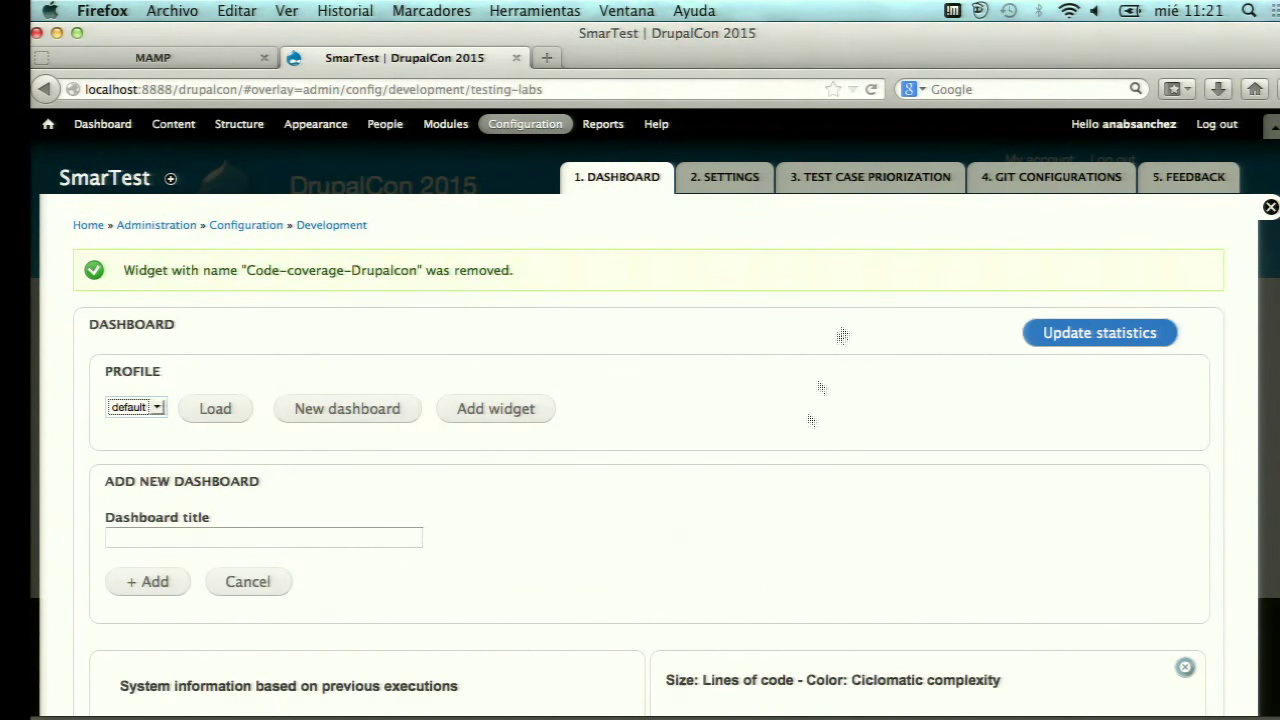
# - Go to the test case prioritization page and examine the ordering of tests by Git changes and the available criteria
pyautogui.click(822, 185)
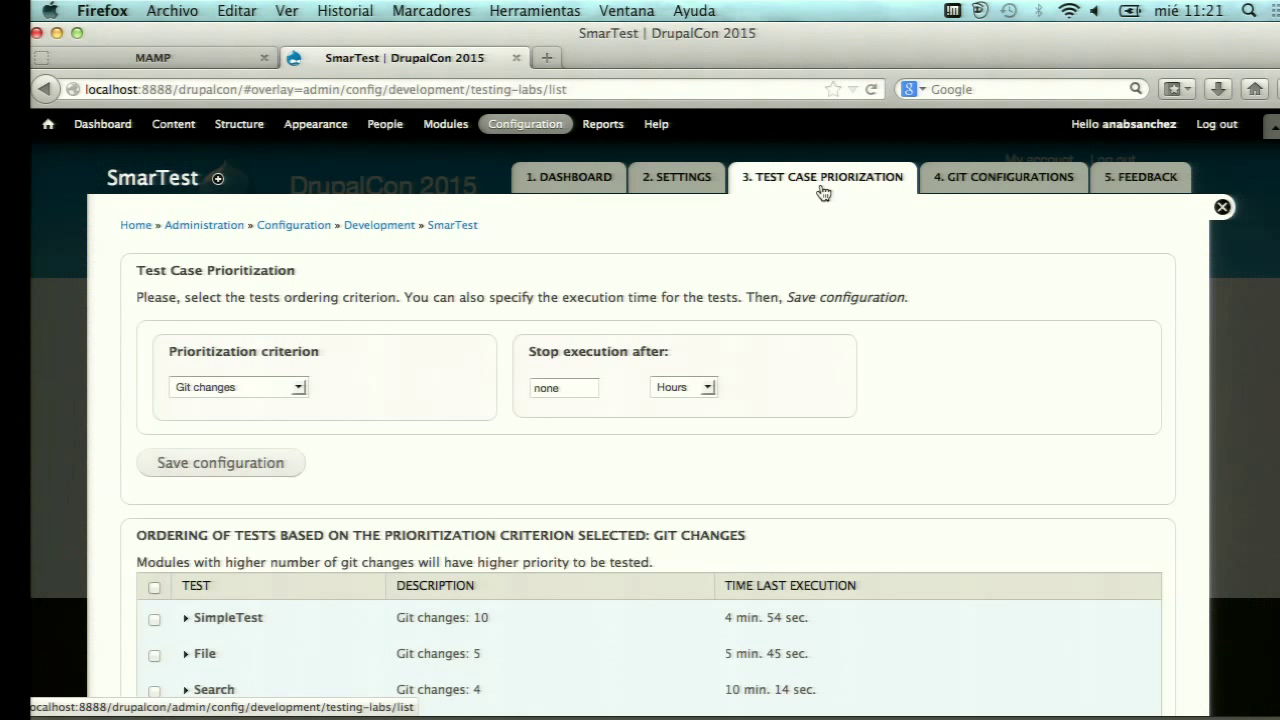
pyautogui.scroll(-5, 1108, 369)
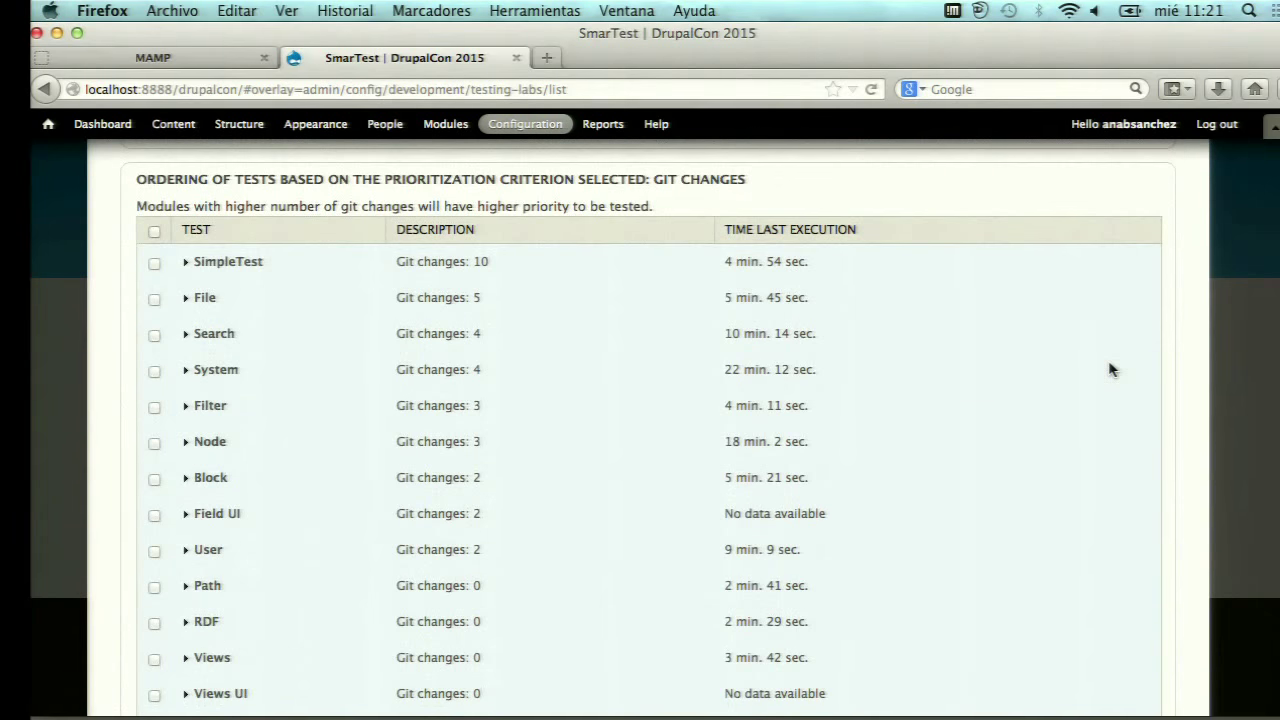
pyautogui.scroll(-10, 1108, 369)
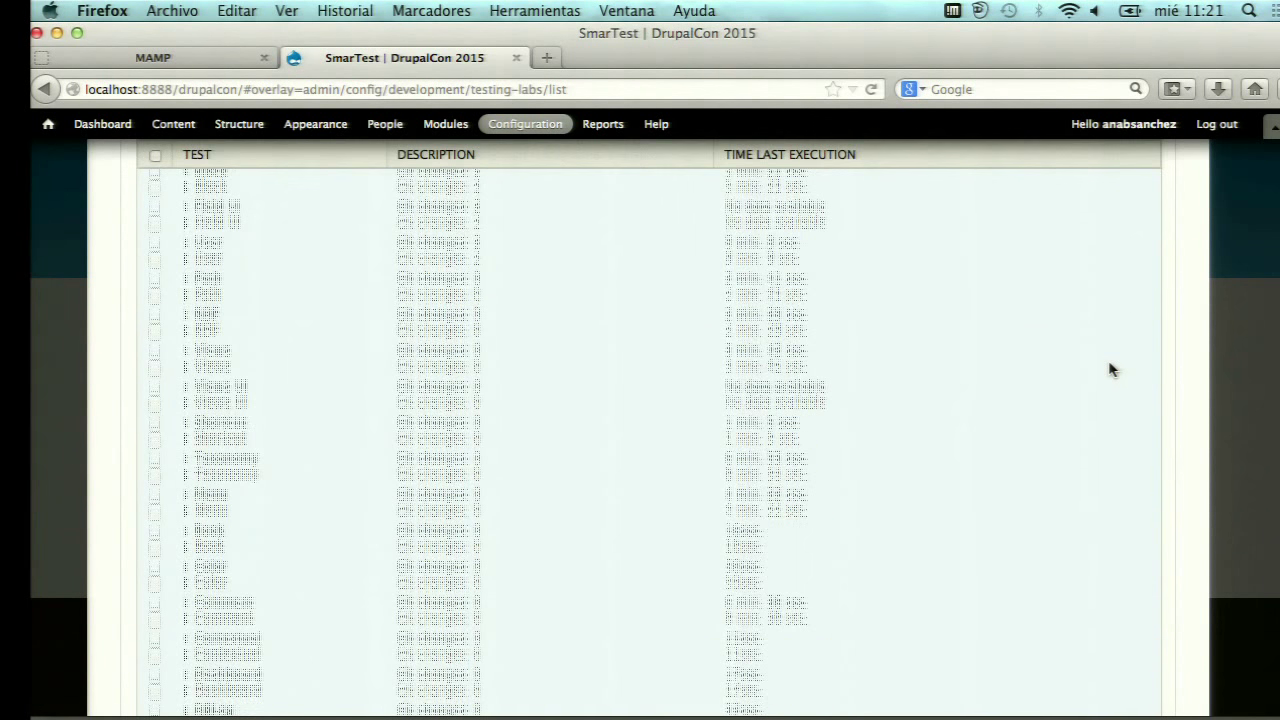
pyautogui.scroll(5, 1108, 369)
pyautogui.scroll(5, 1108, 369)
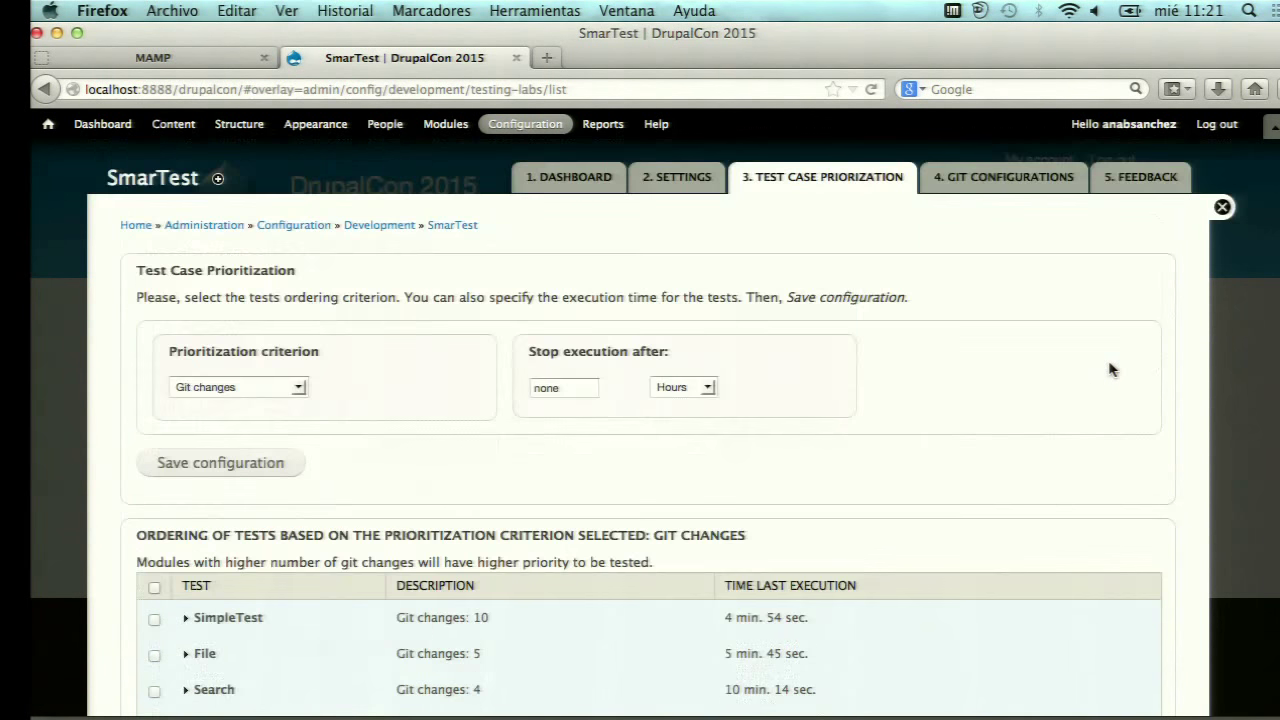
pyautogui.click(296, 390)
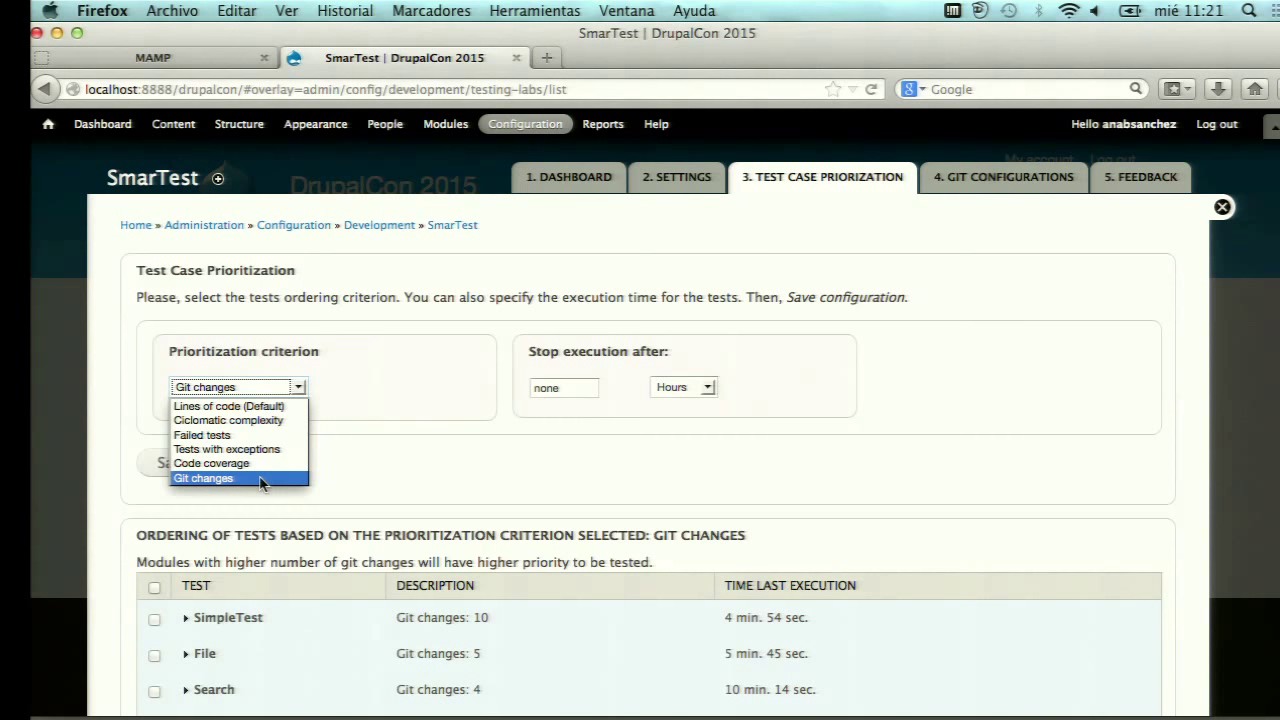
pyautogui.click(534, 443)
pyautogui.scroll(-3, 540, 447)
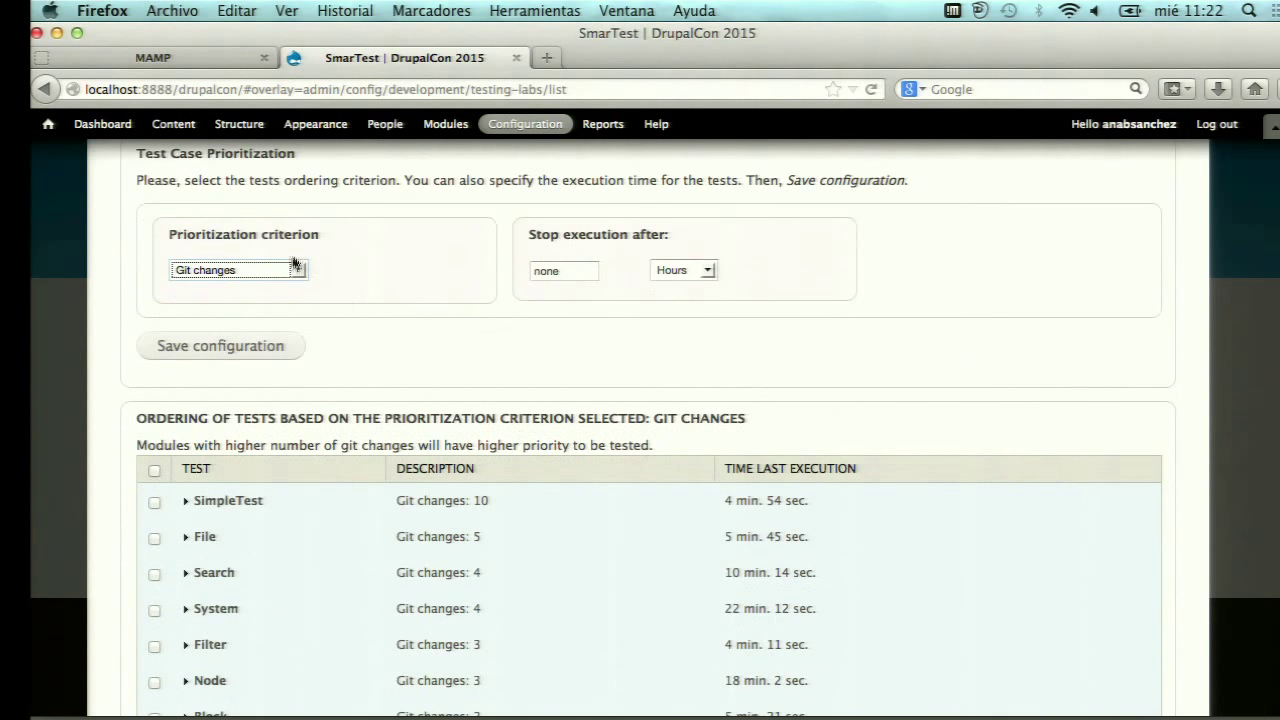
# - Set the prioritization criterion to Ciclomatic complexity and save the configuration
pyautogui.click(298, 271)
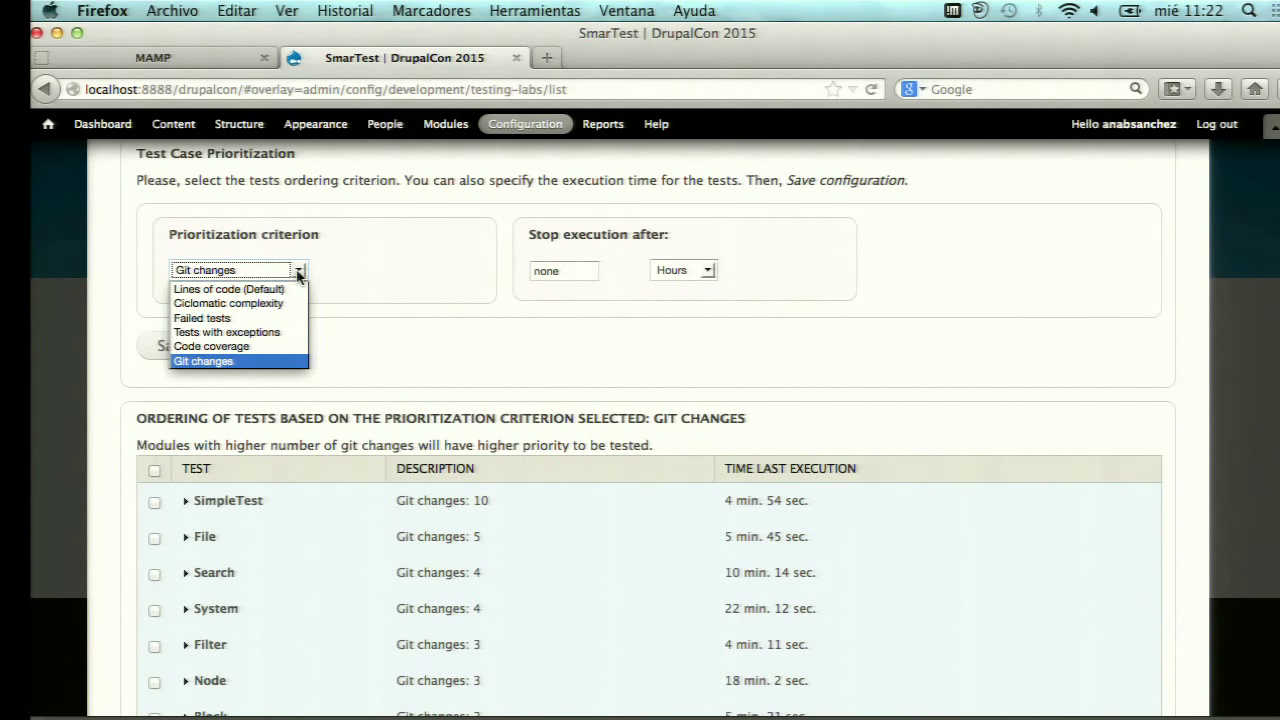
pyautogui.click(214, 304)
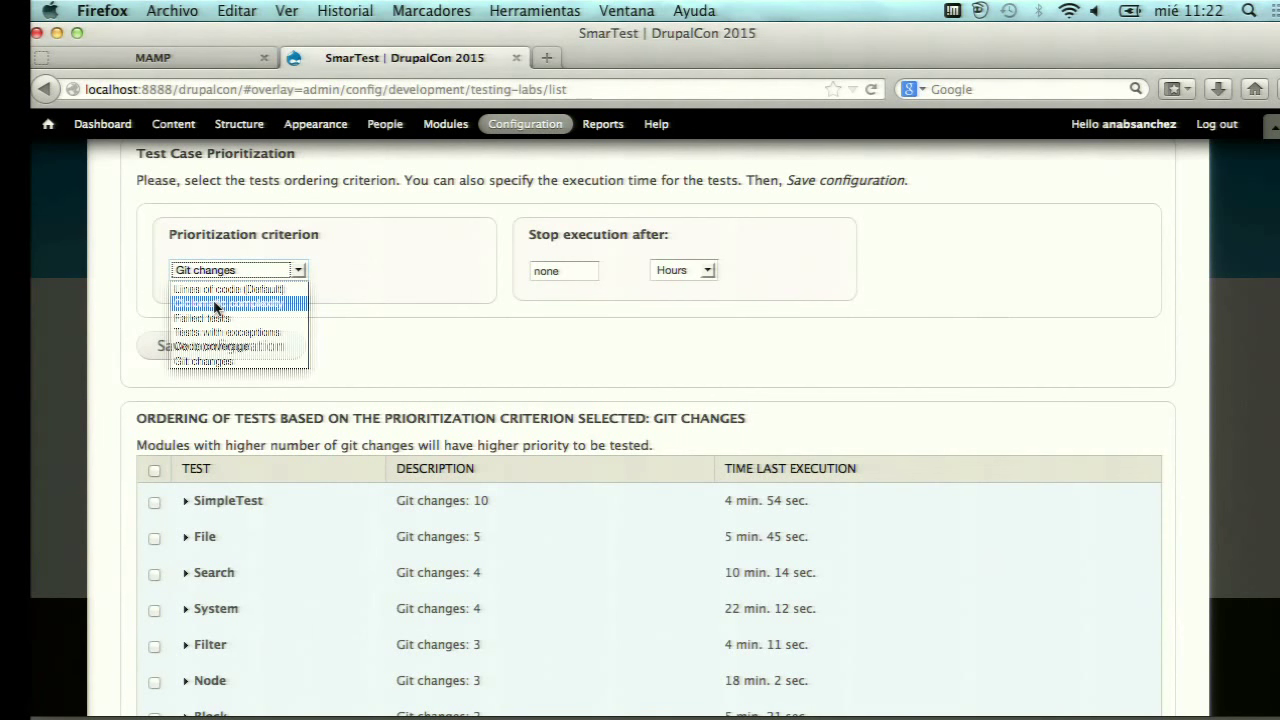
pyautogui.scroll(-1, 388, 322)
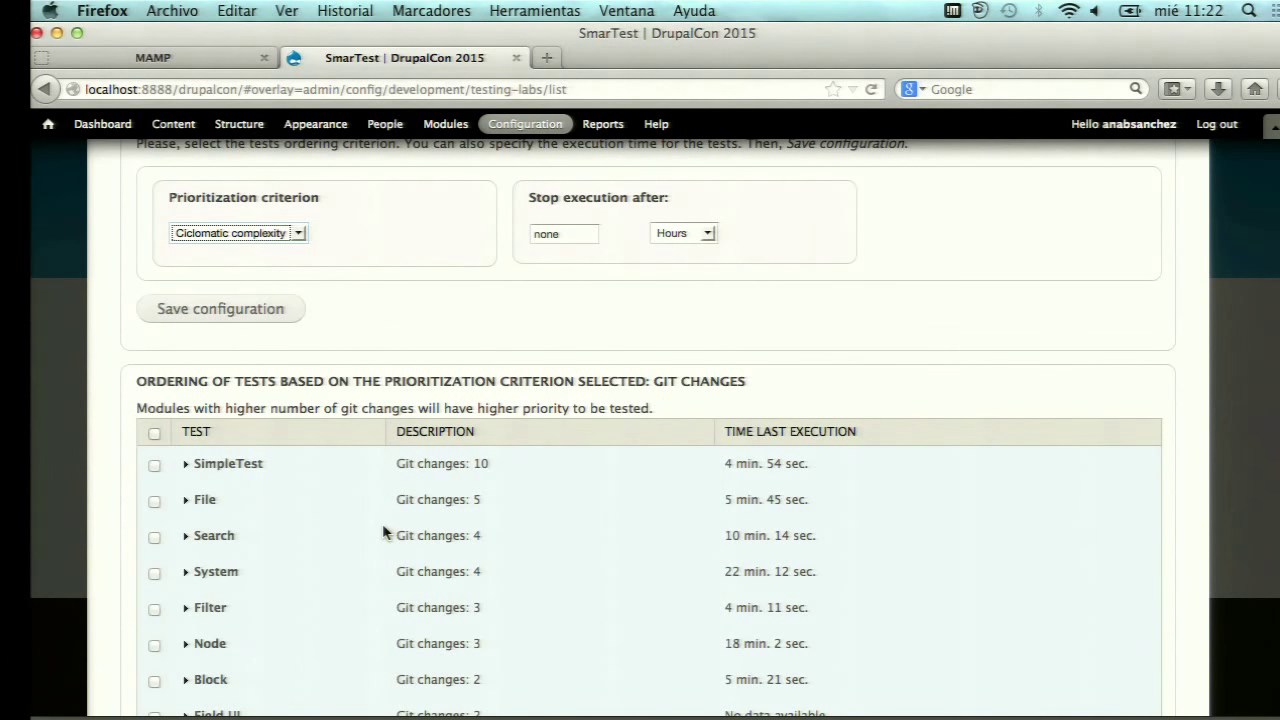
pyautogui.scroll(-1, 382, 523)
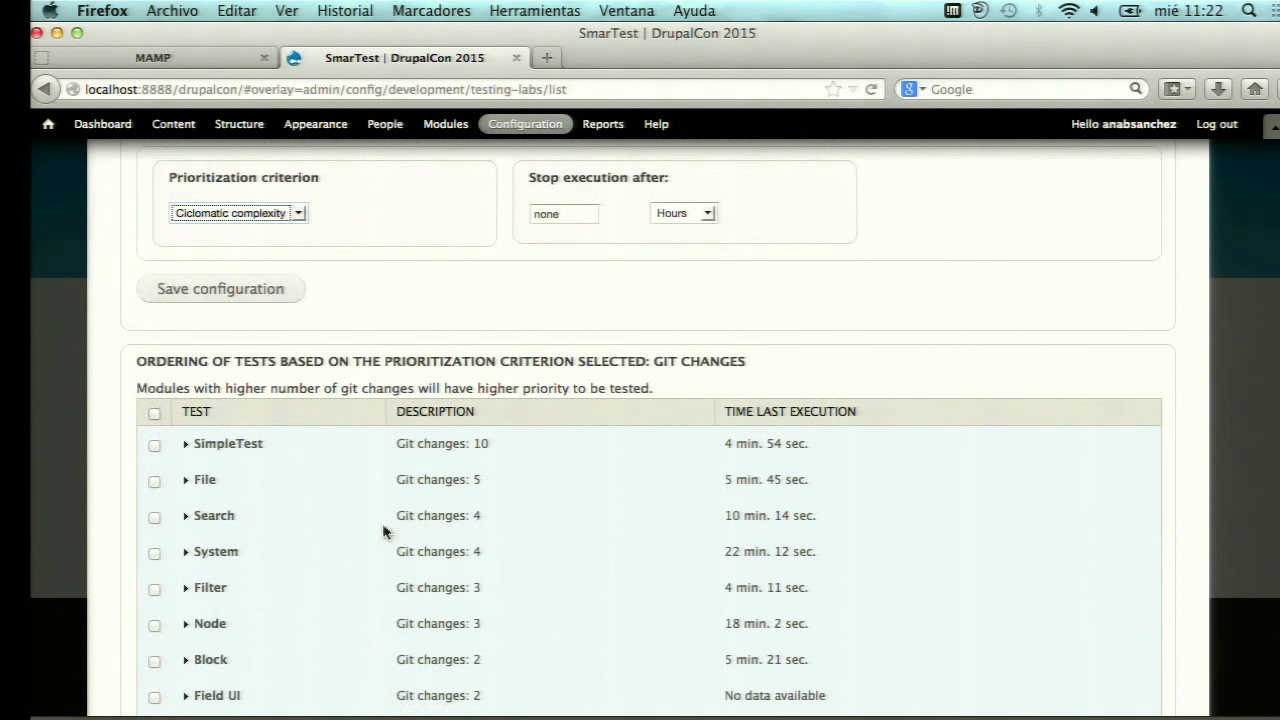
pyautogui.click(224, 295)
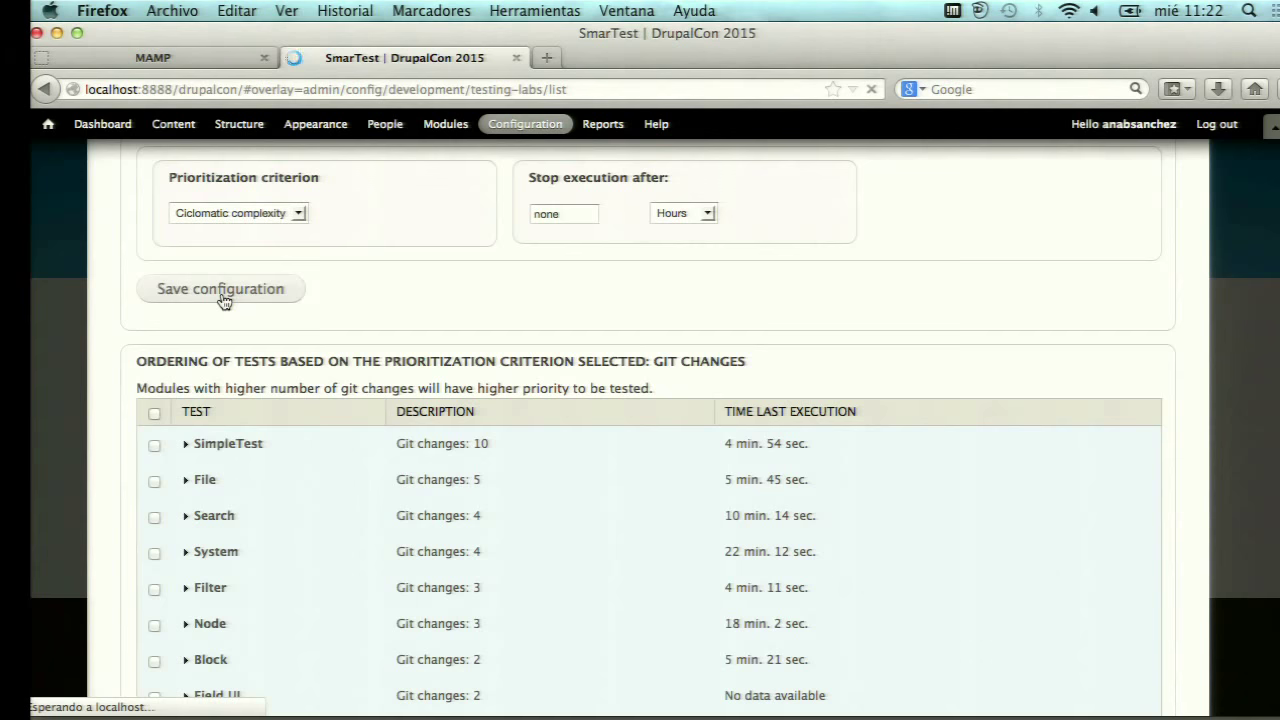
# - Examine the test list ordered by cyclomatic complexity, including each module's last execution time, and the other prioritization criteria
pyautogui.scroll(-5, 368, 478)
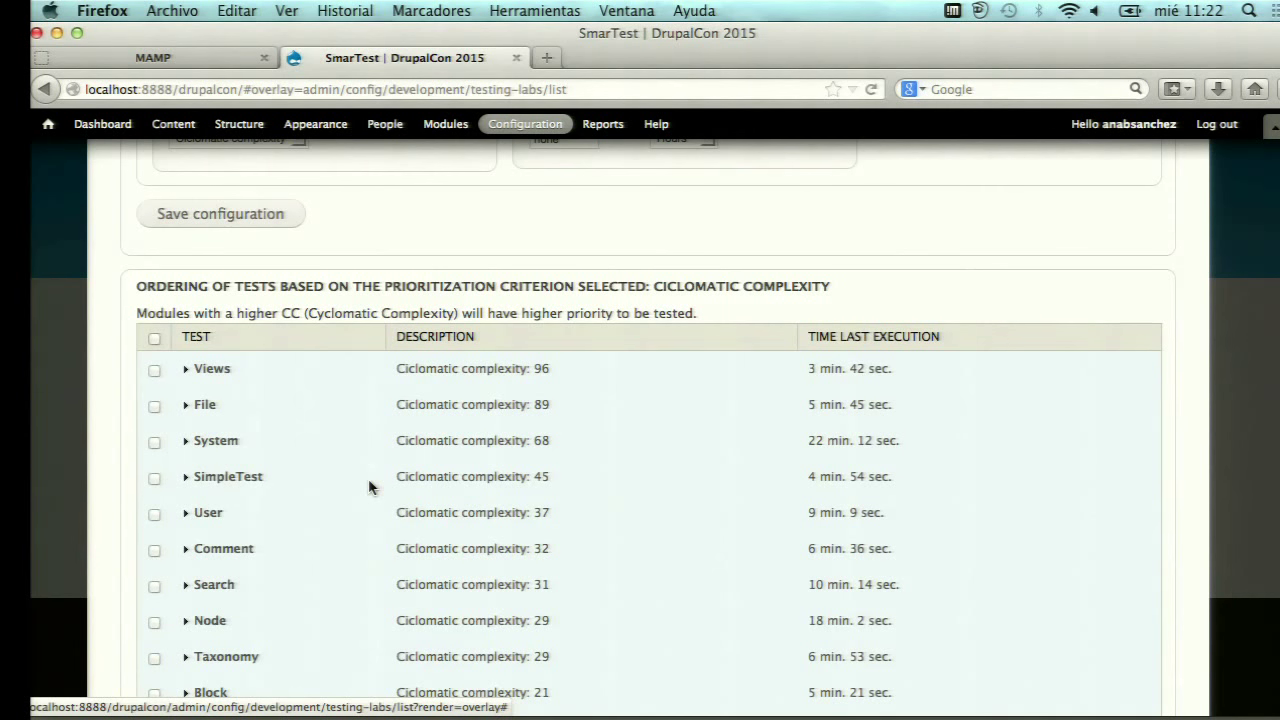
pyautogui.scroll(2, 316, 352)
pyautogui.scroll(-2, 316, 349)
pyautogui.scroll(1, 316, 349)
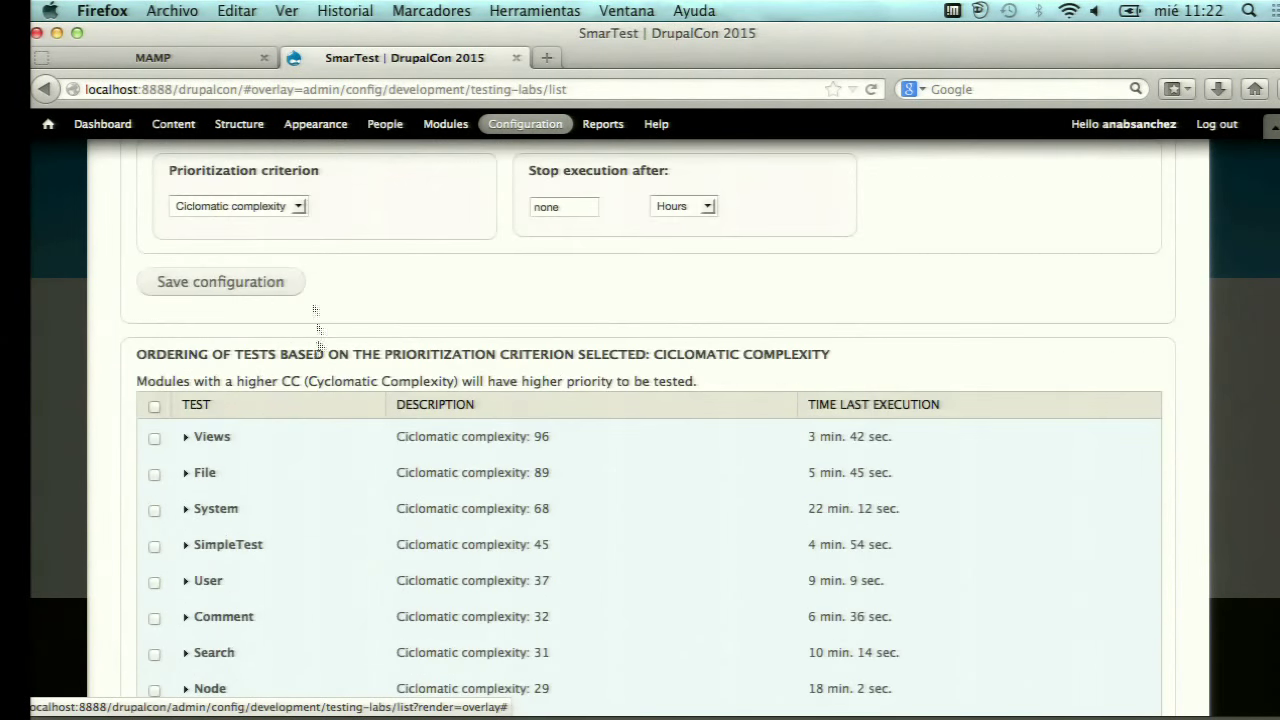
pyautogui.click(299, 206)
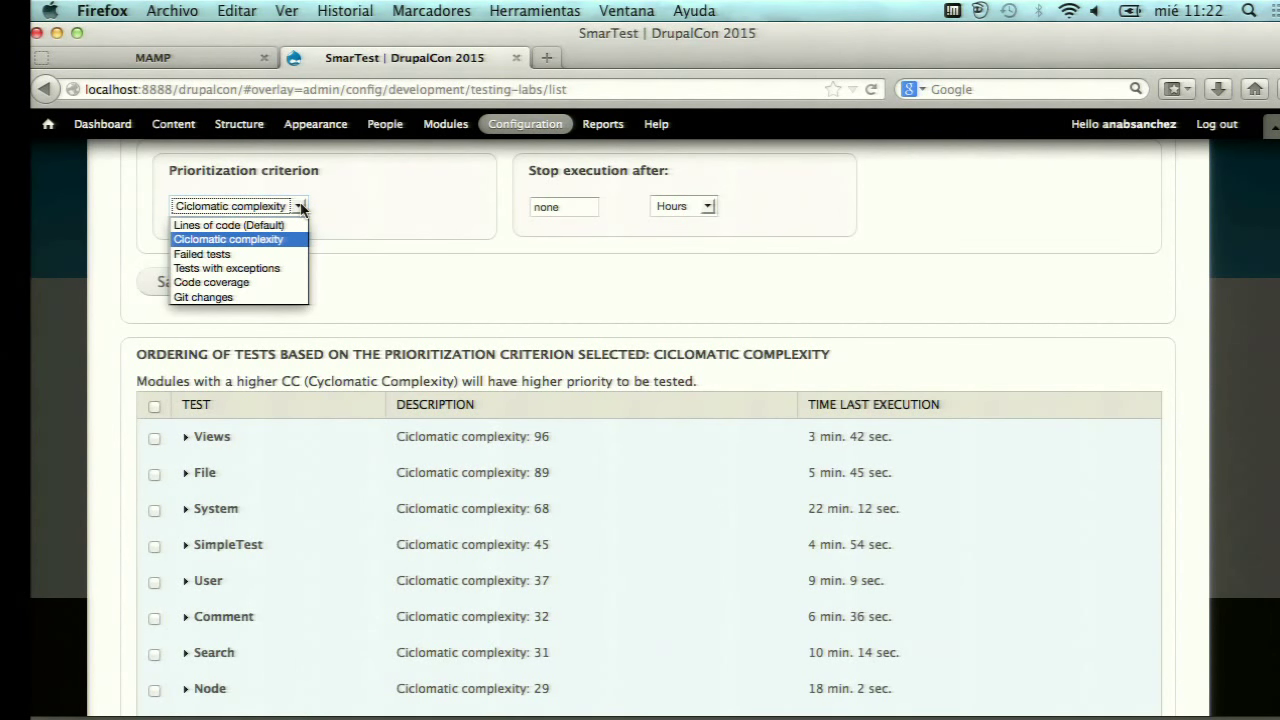
pyautogui.click(370, 318)
pyautogui.scroll(-2, 370, 318)
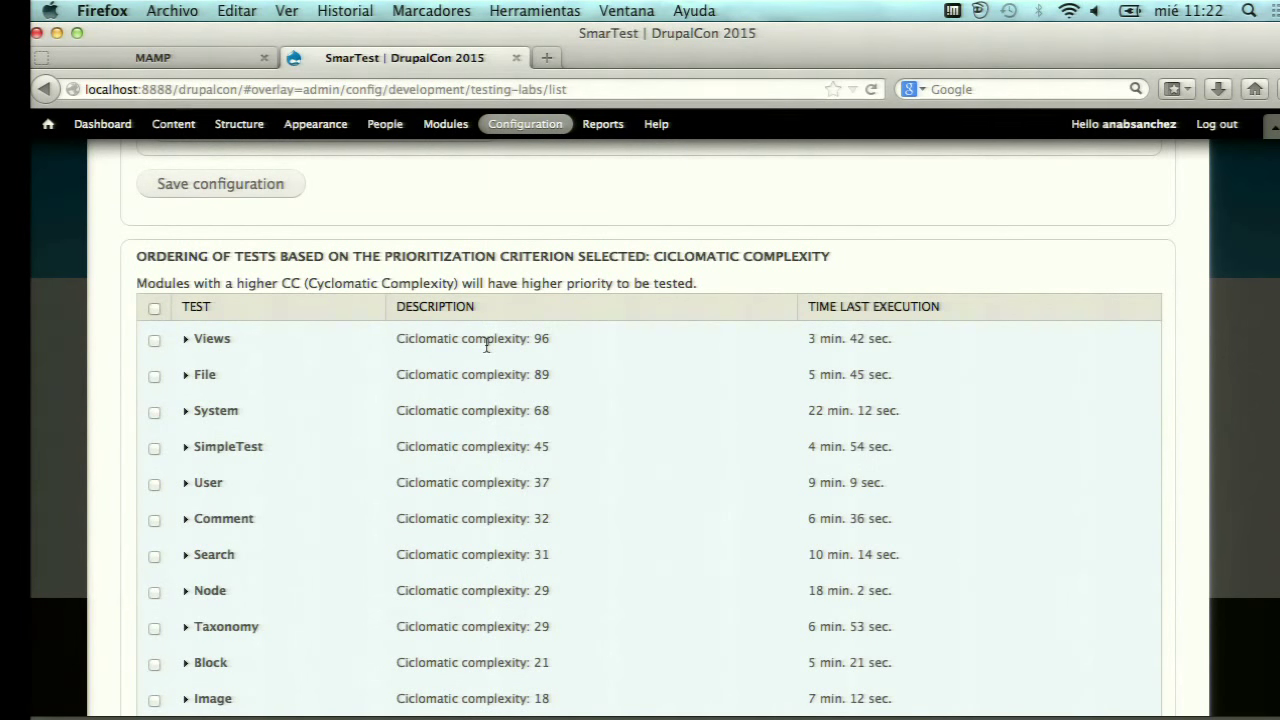
pyautogui.scroll(-2, 561, 344)
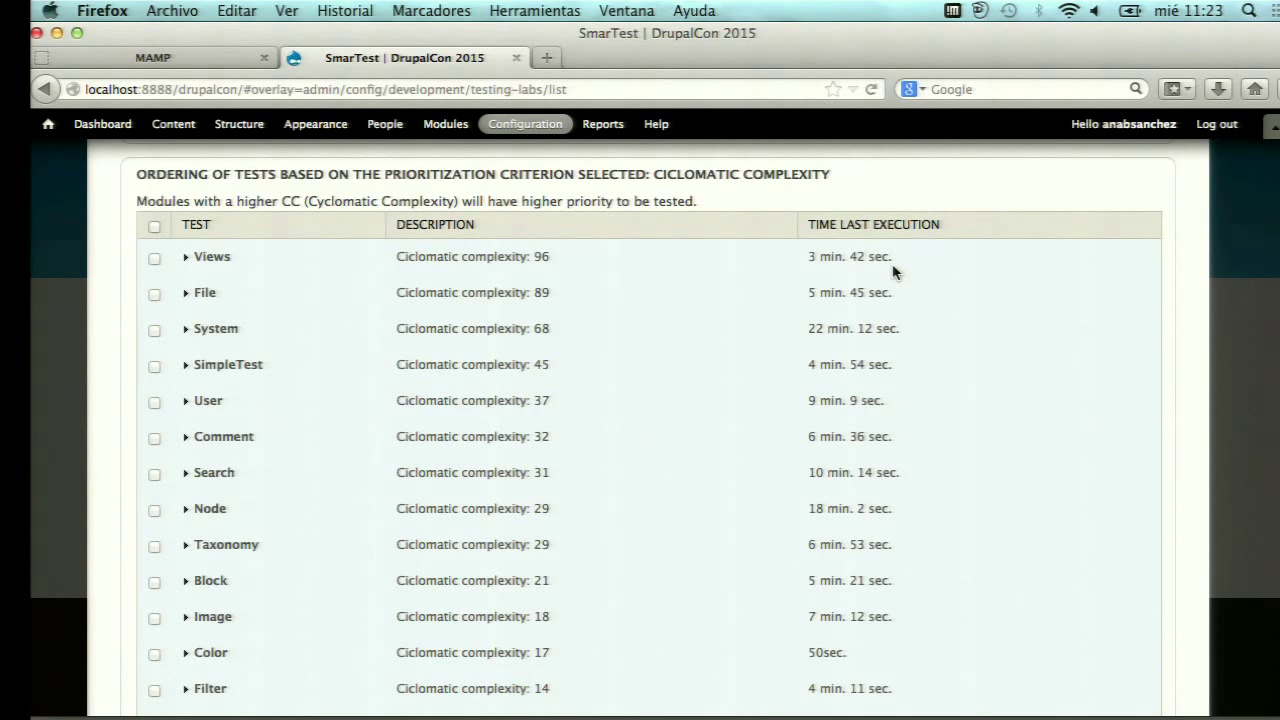
pyautogui.scroll(-2, 893, 271)
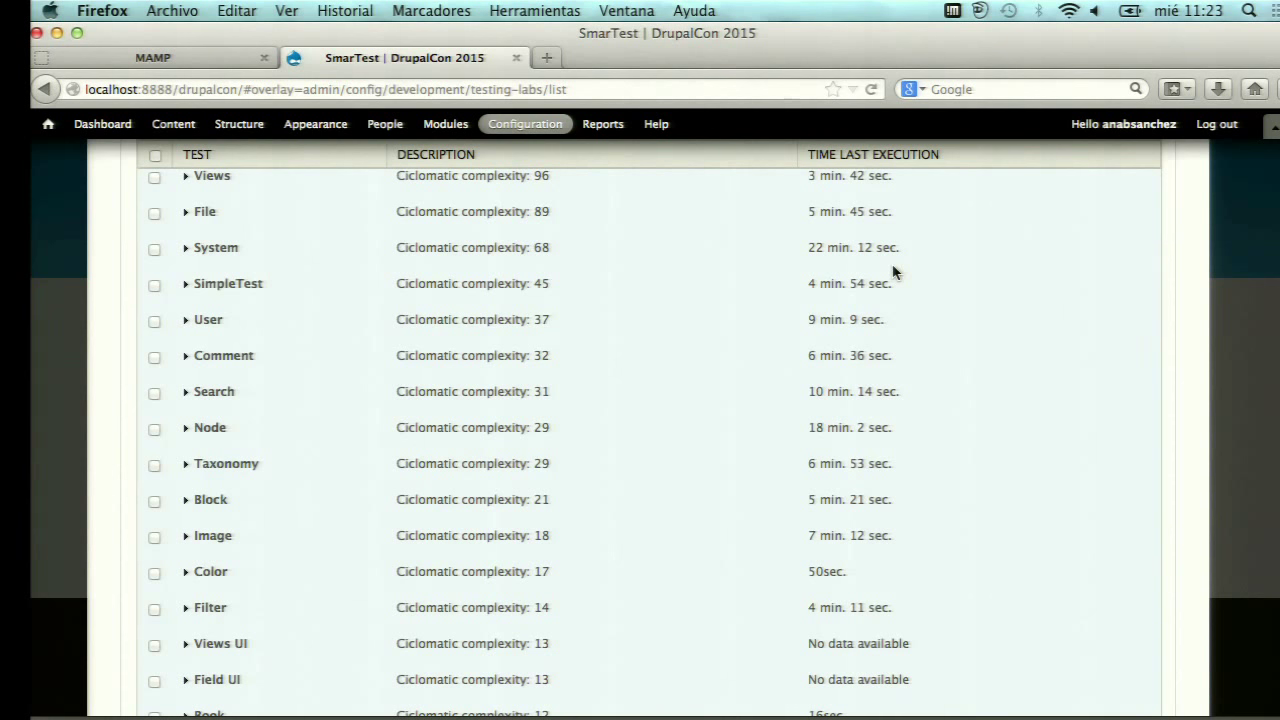
pyautogui.scroll(3, 893, 271)
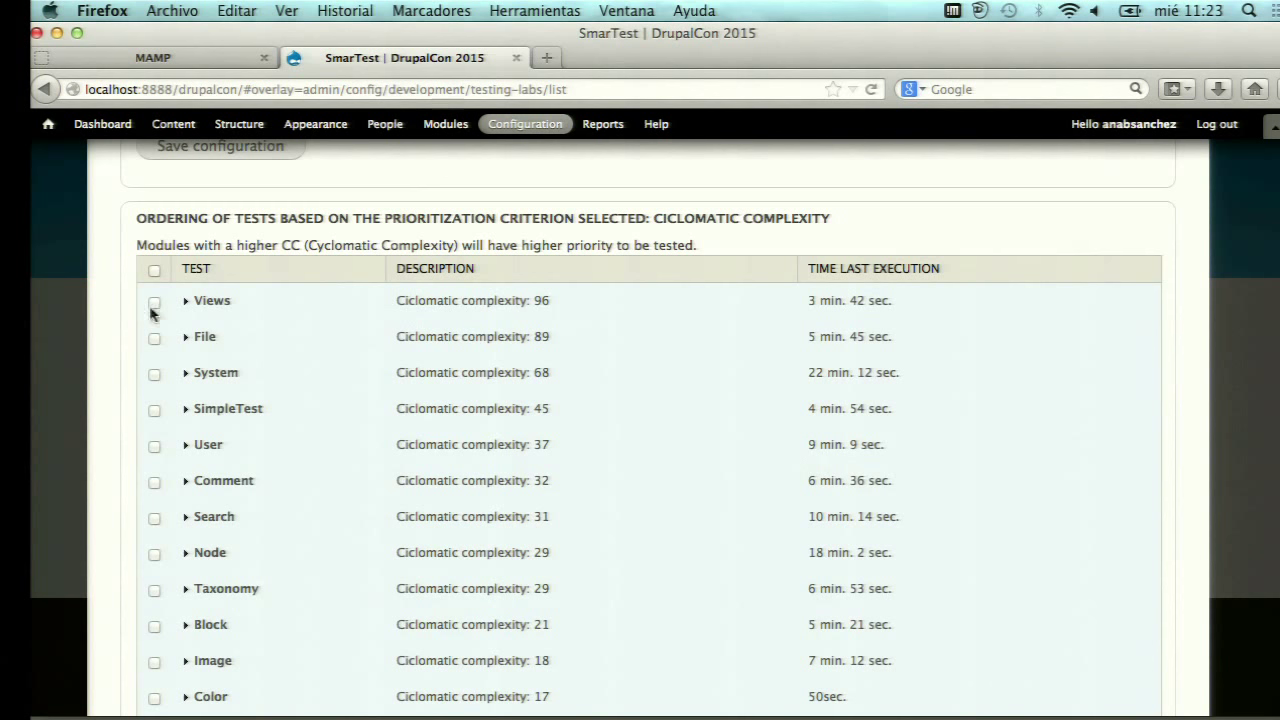
# - Examine the time unit choices for stopping test execution in the Test Case Prioritization settings
pyautogui.scroll(6, 706, 308)
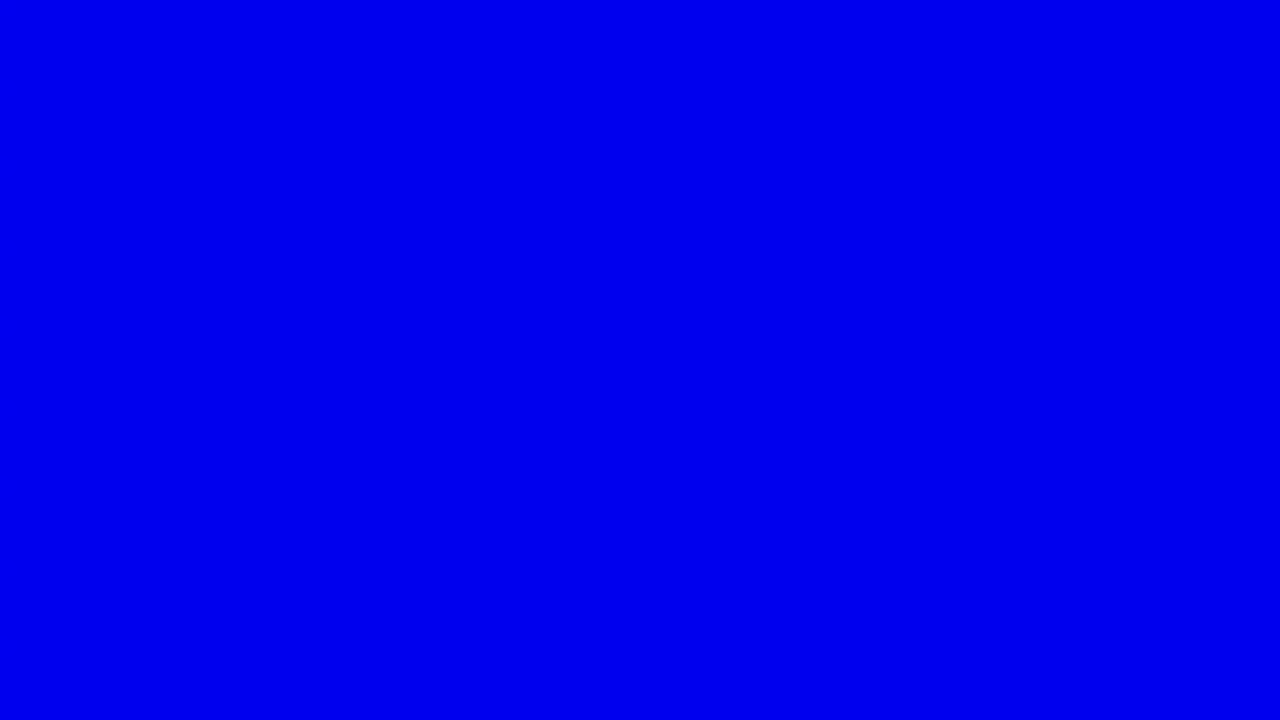
pyautogui.click(709, 321)
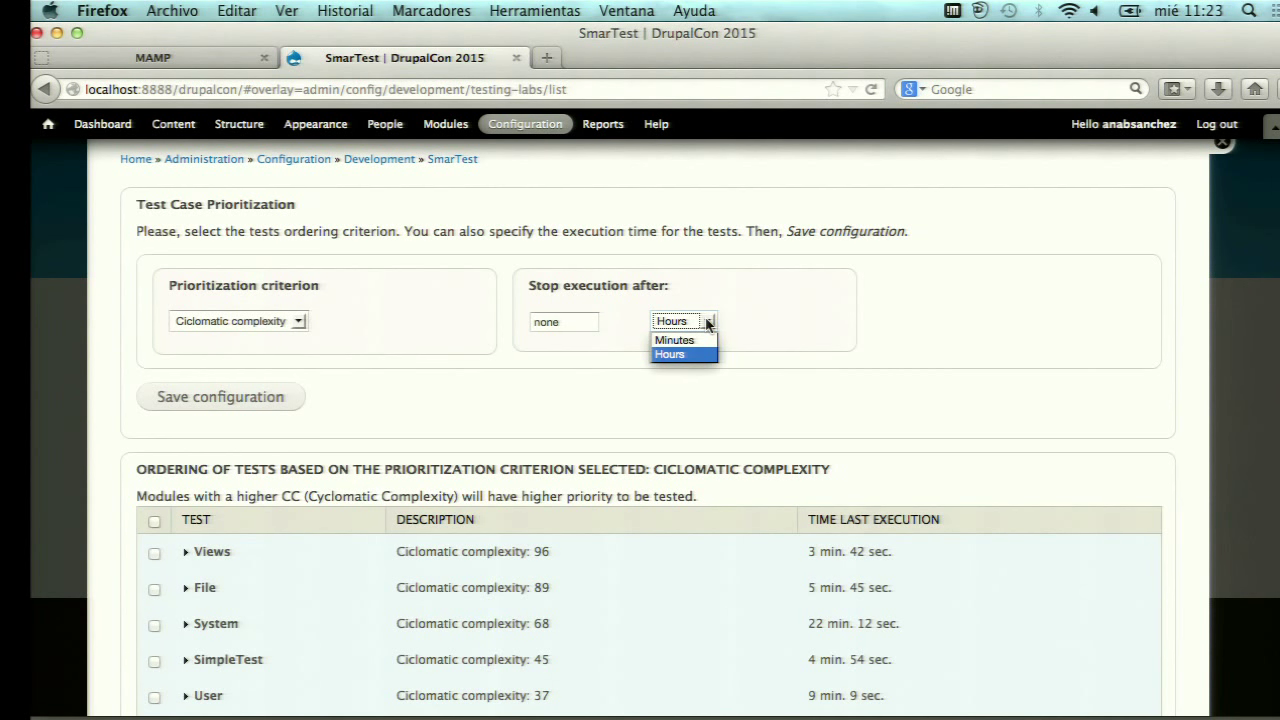
pyautogui.click(706, 322)
# - Select the User module in the test list and run its tests
pyautogui.scroll(-3, 513, 455)
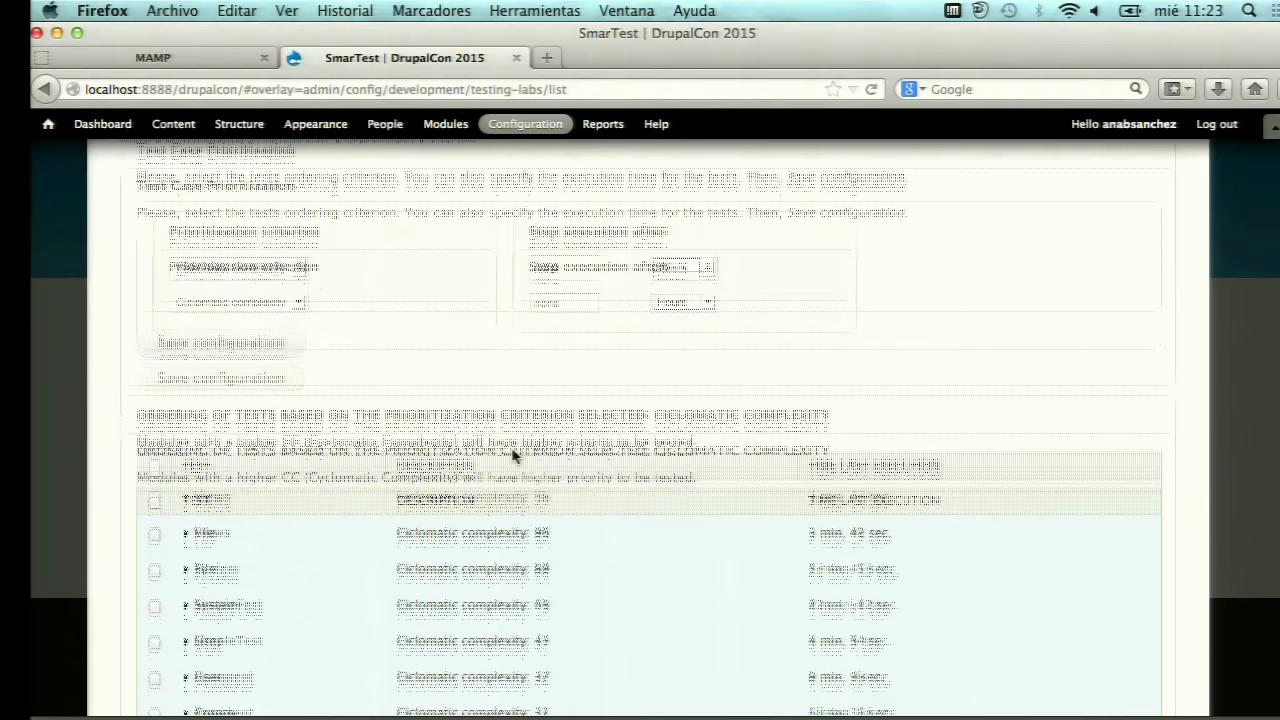
pyautogui.scroll(-6, 513, 452)
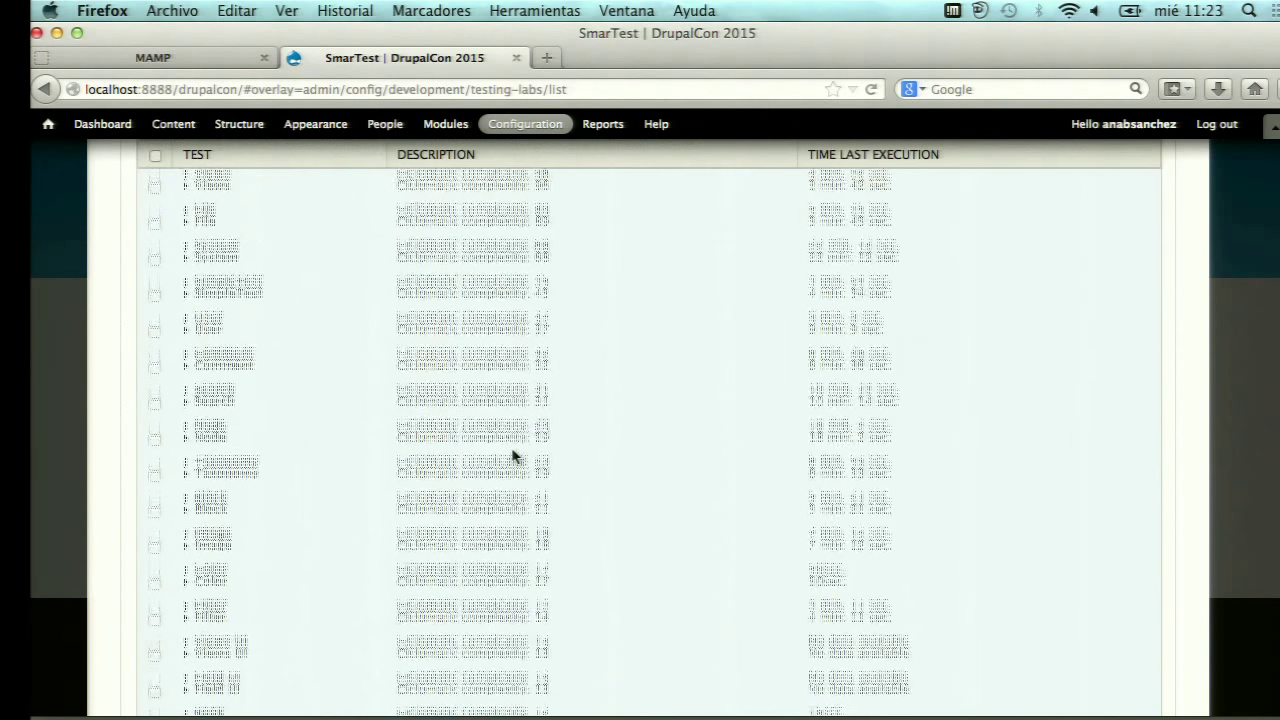
pyautogui.click(154, 293)
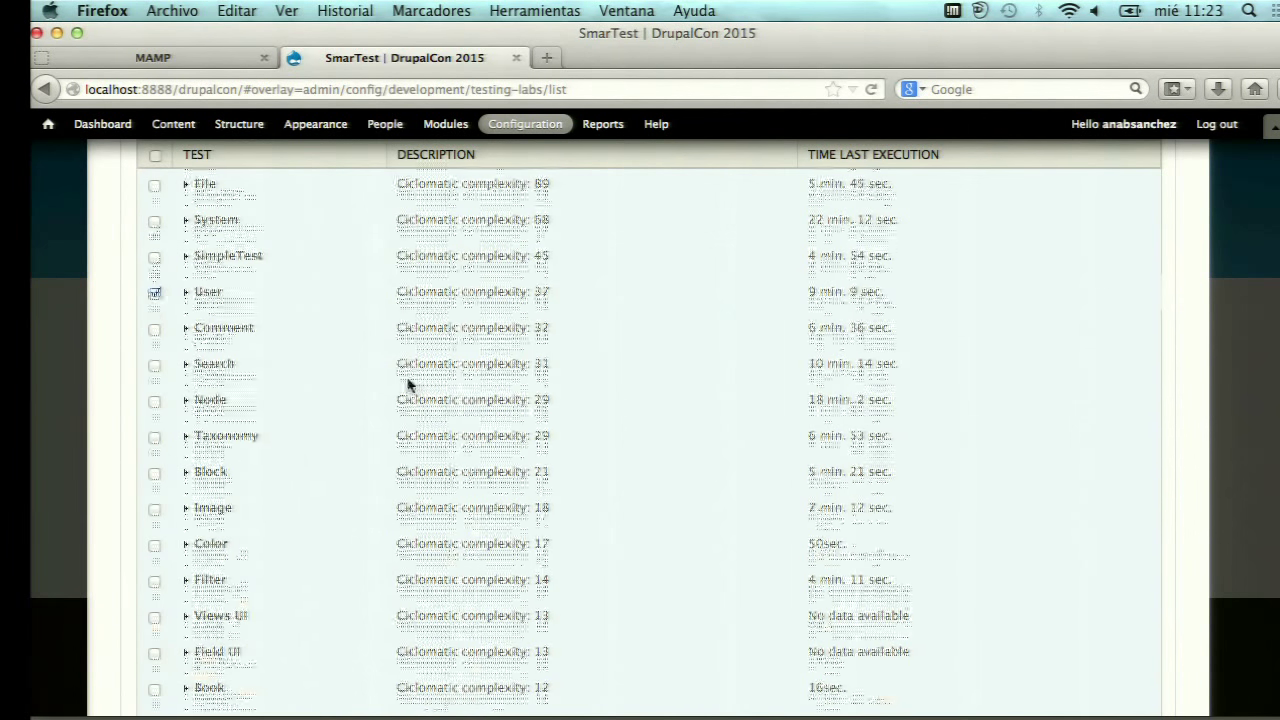
pyautogui.scroll(-10, 529, 380)
pyautogui.click(178, 471)
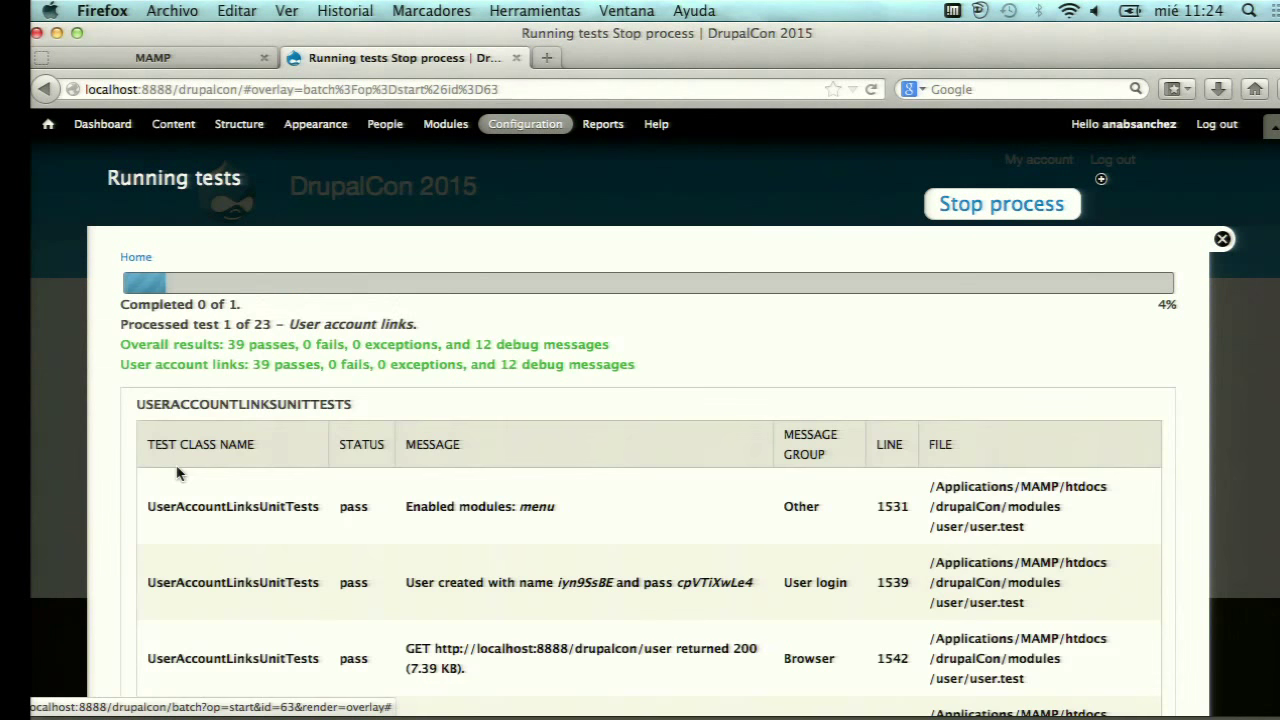
# - Examine the live progress and detailed result messages of the User tests while they run
pyautogui.scroll(-3, 432, 450)
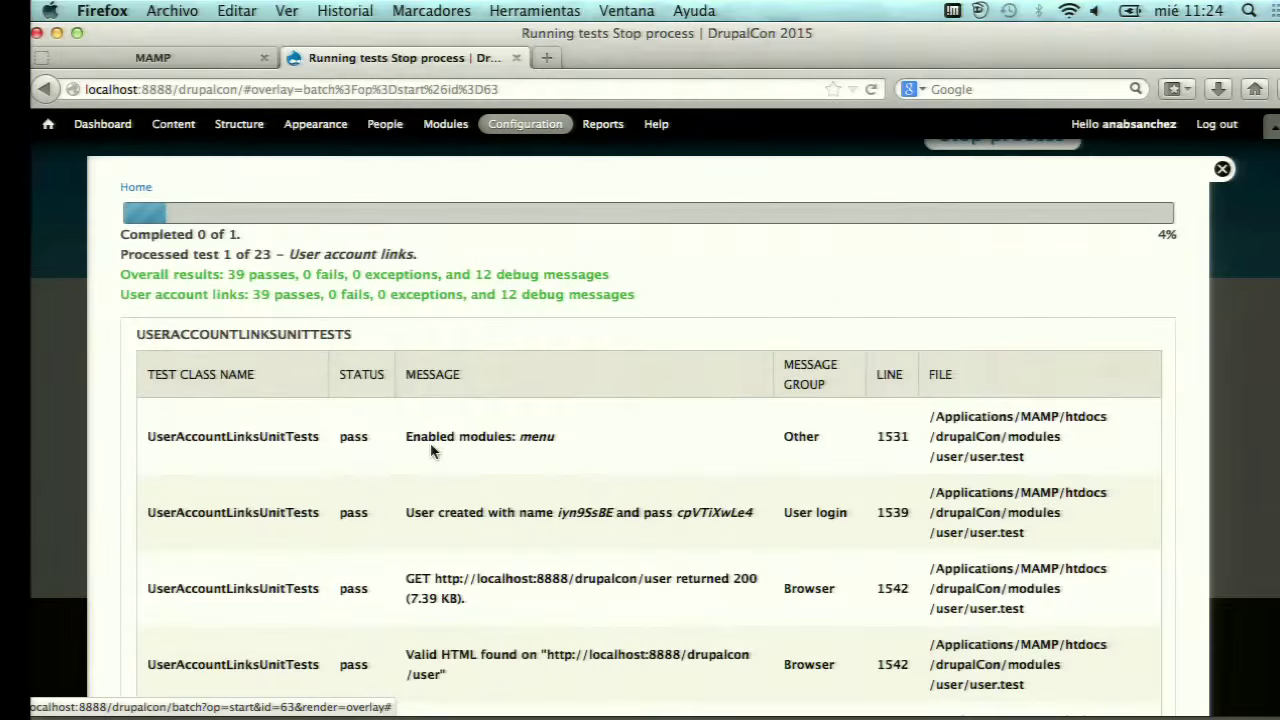
pyautogui.scroll(-2, 430, 449)
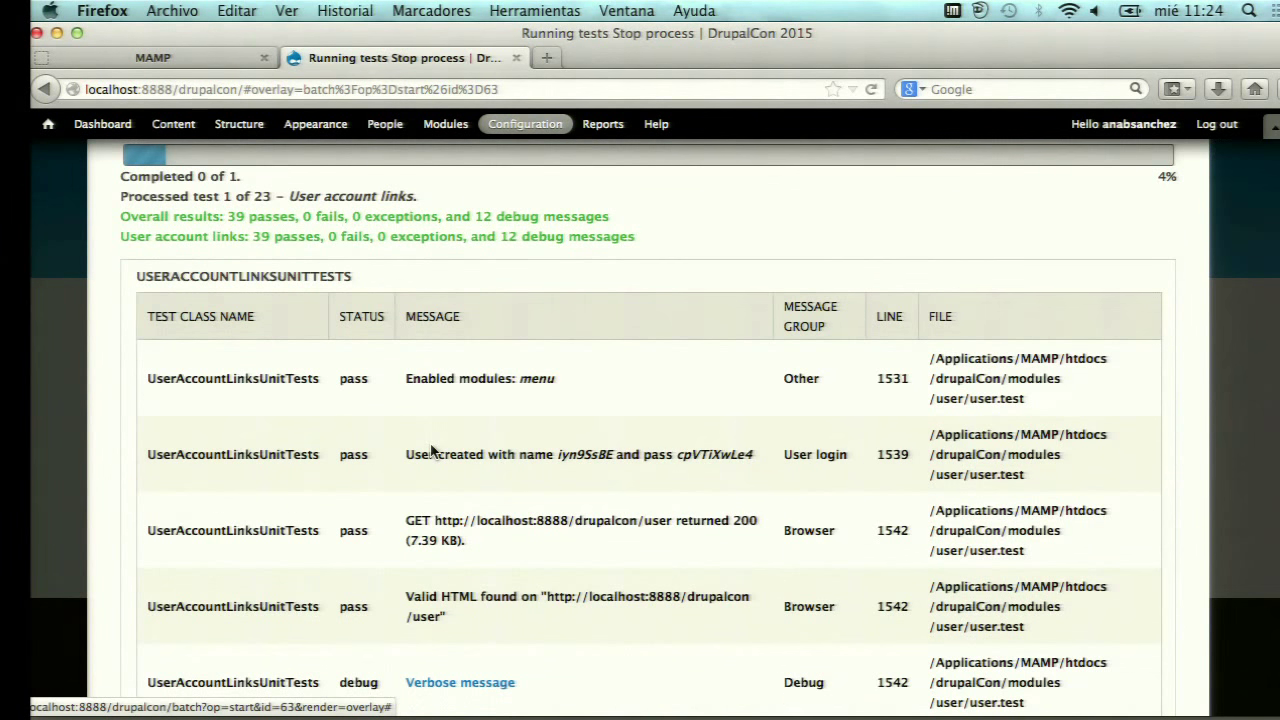
pyautogui.scroll(-5, 432, 452)
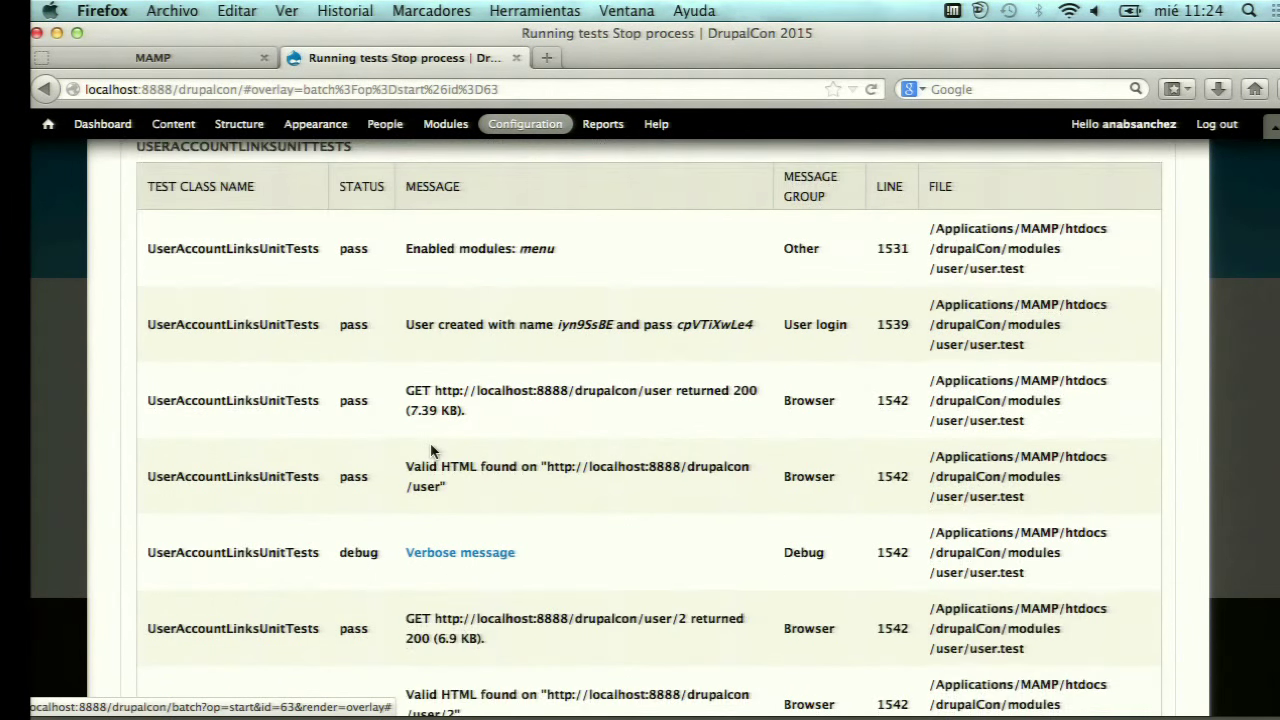
pyautogui.scroll(-5, 432, 450)
pyautogui.scroll(7, 432, 448)
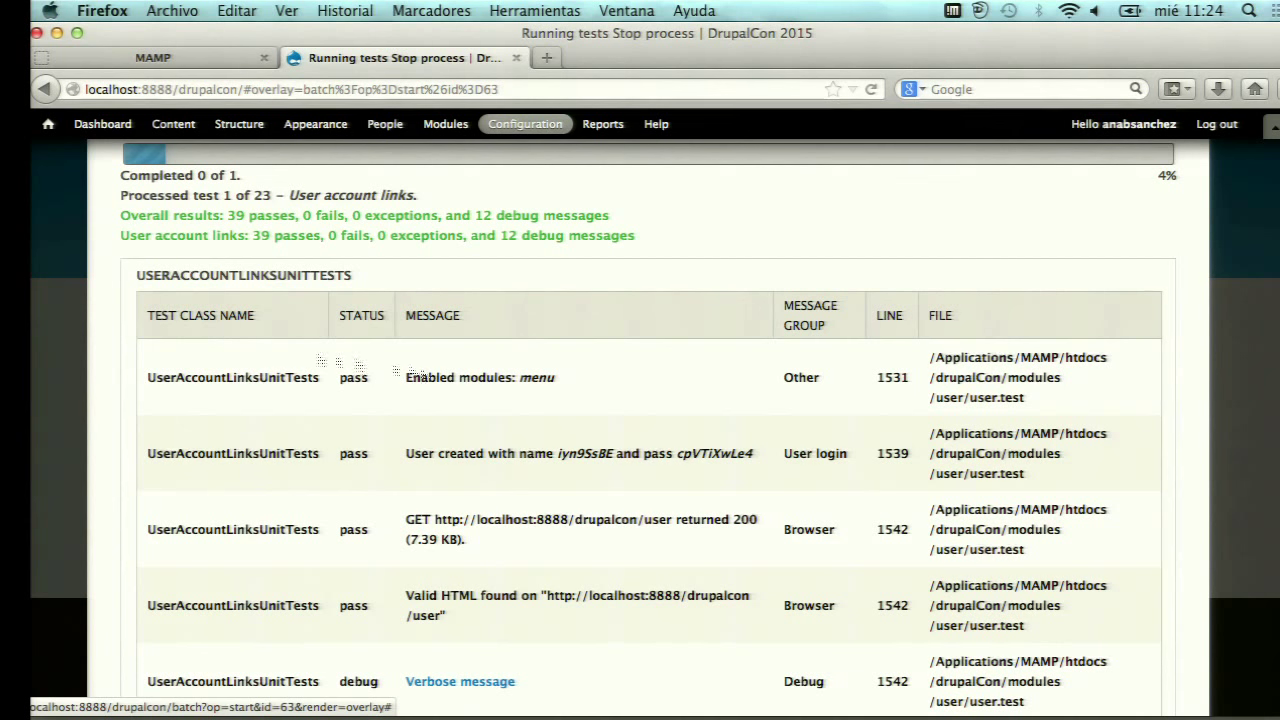
pyautogui.scroll(-5, 822, 408)
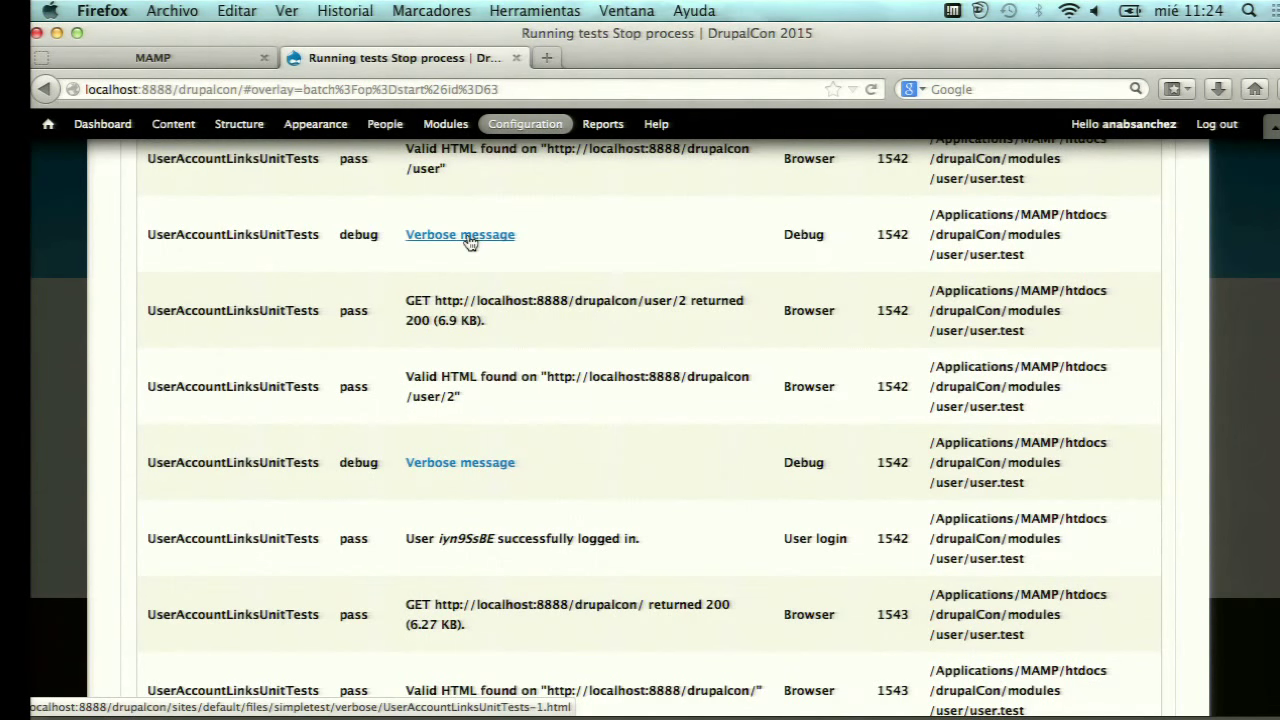
pyautogui.scroll(-10, 577, 400)
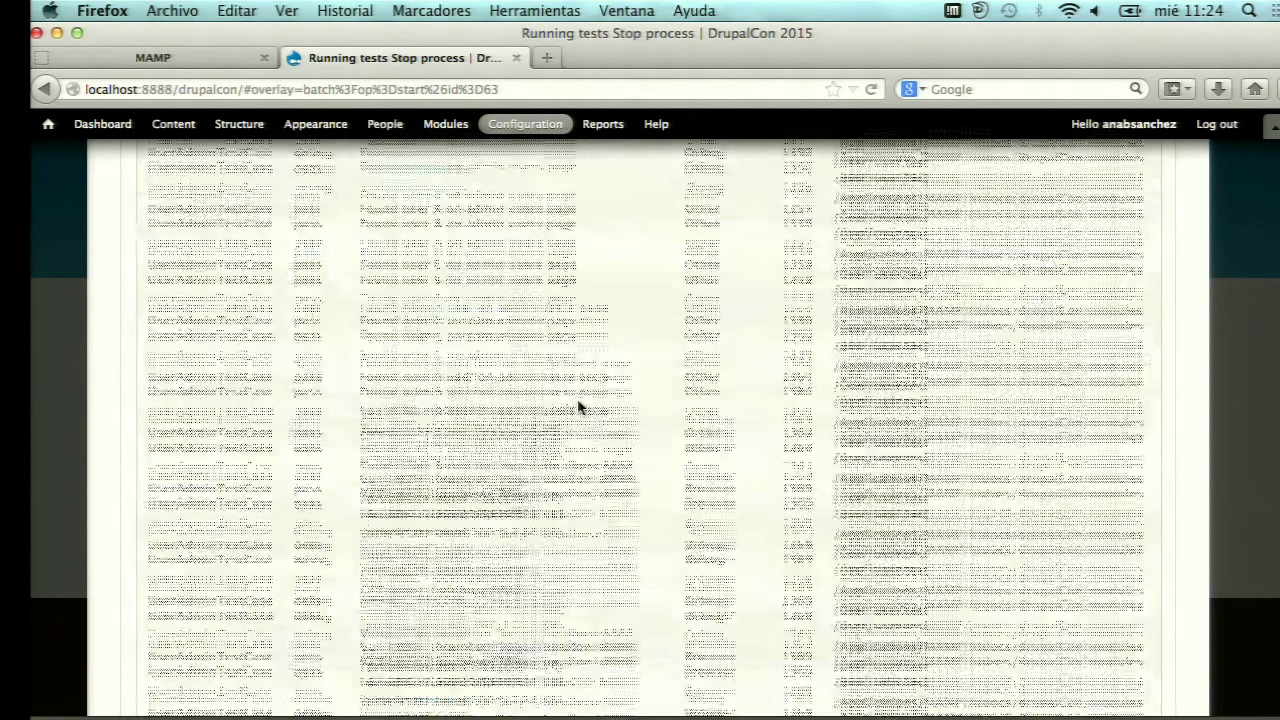
pyautogui.scroll(15, 578, 407)
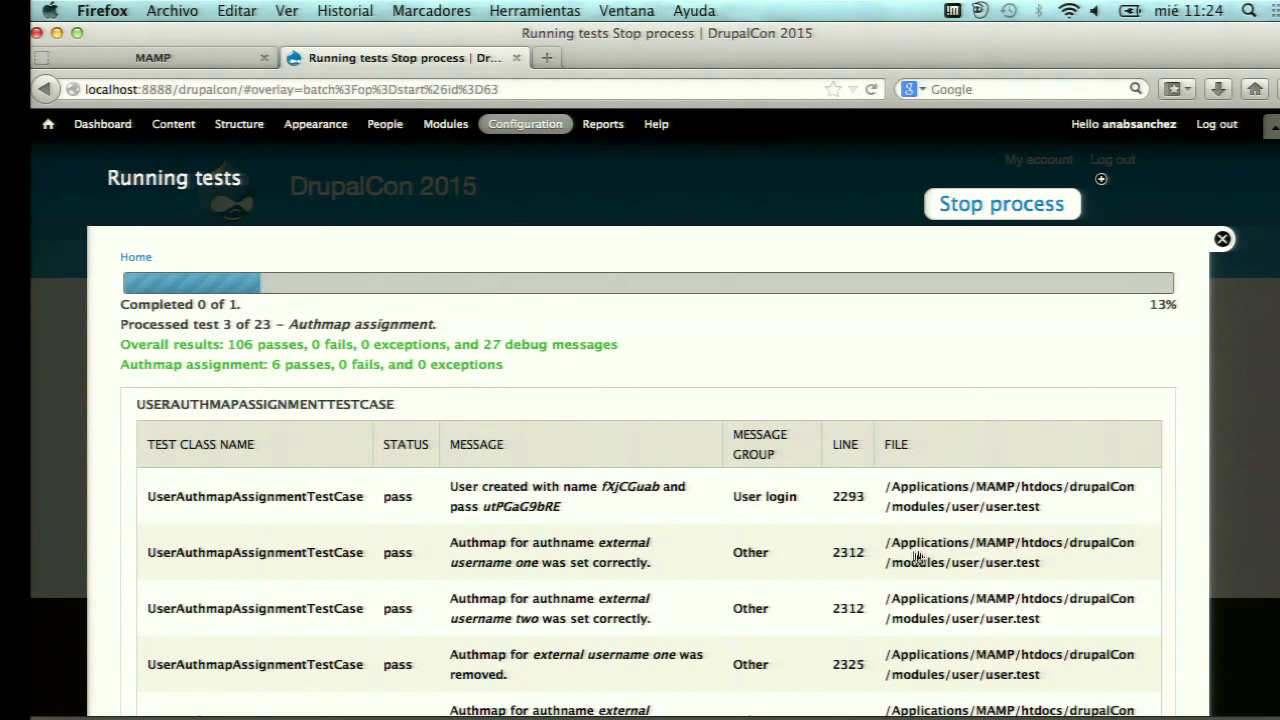
pyautogui.scroll(-5, 890, 484)
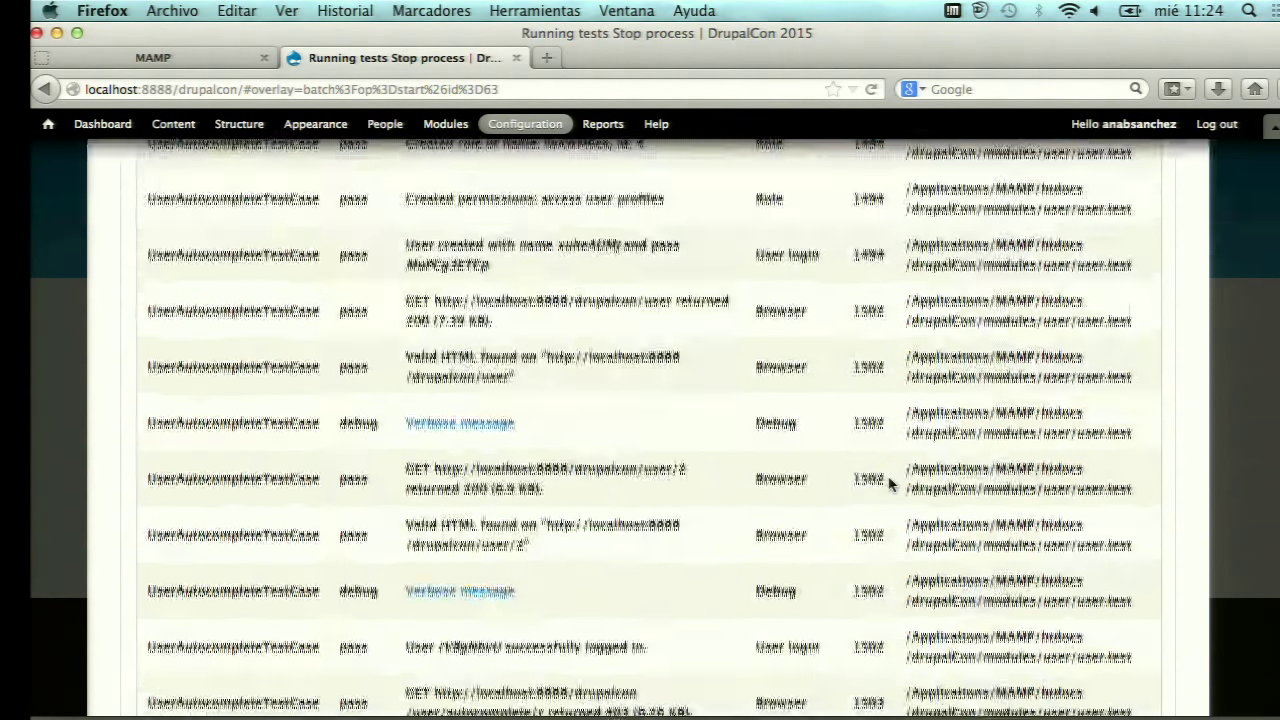
pyautogui.scroll(10, 890, 484)
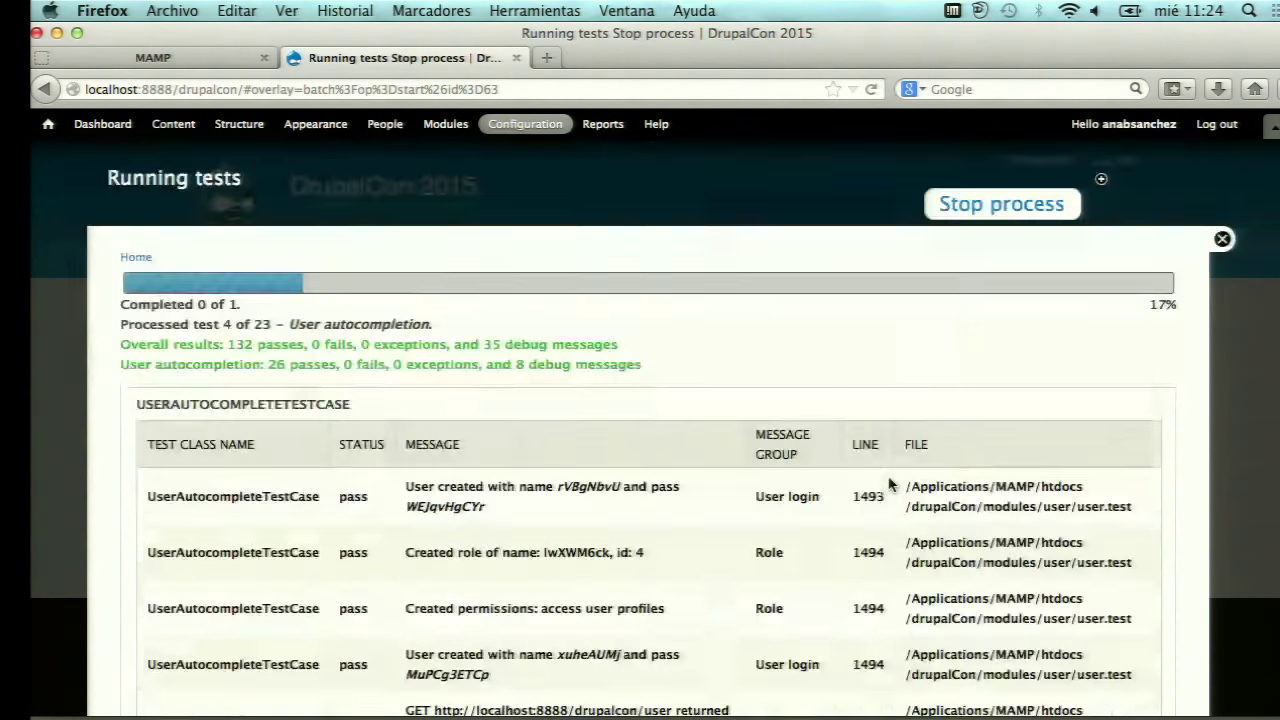
# - Stop the running test process and expand the User Administration group on the result page to examine its messages
pyautogui.click(979, 206)
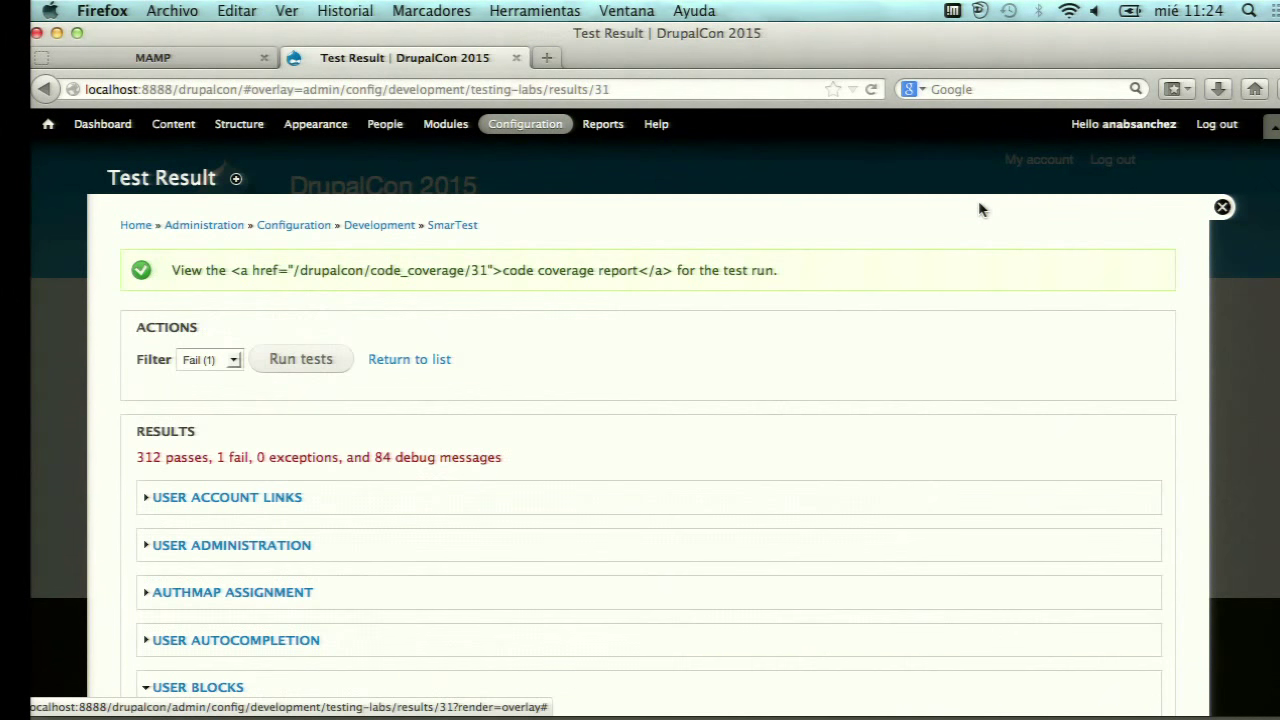
pyautogui.scroll(-5, 950, 350)
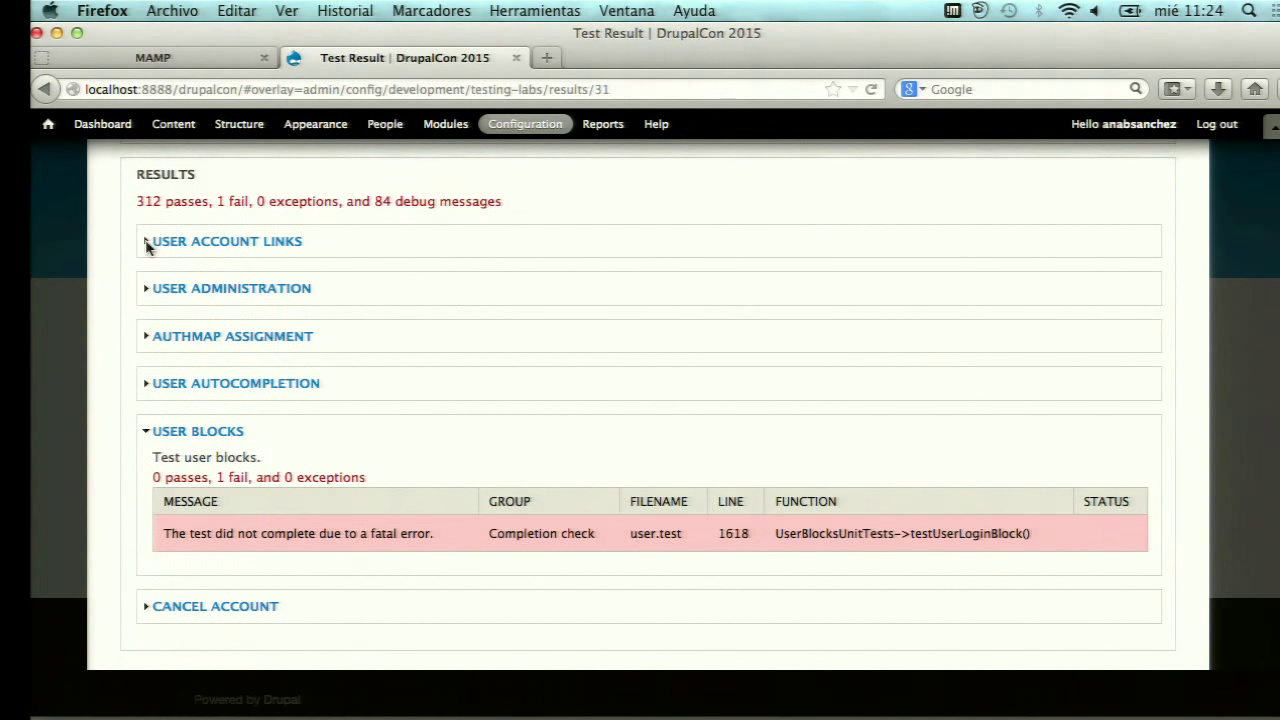
pyautogui.click(205, 288)
pyautogui.scroll(-3, 569, 336)
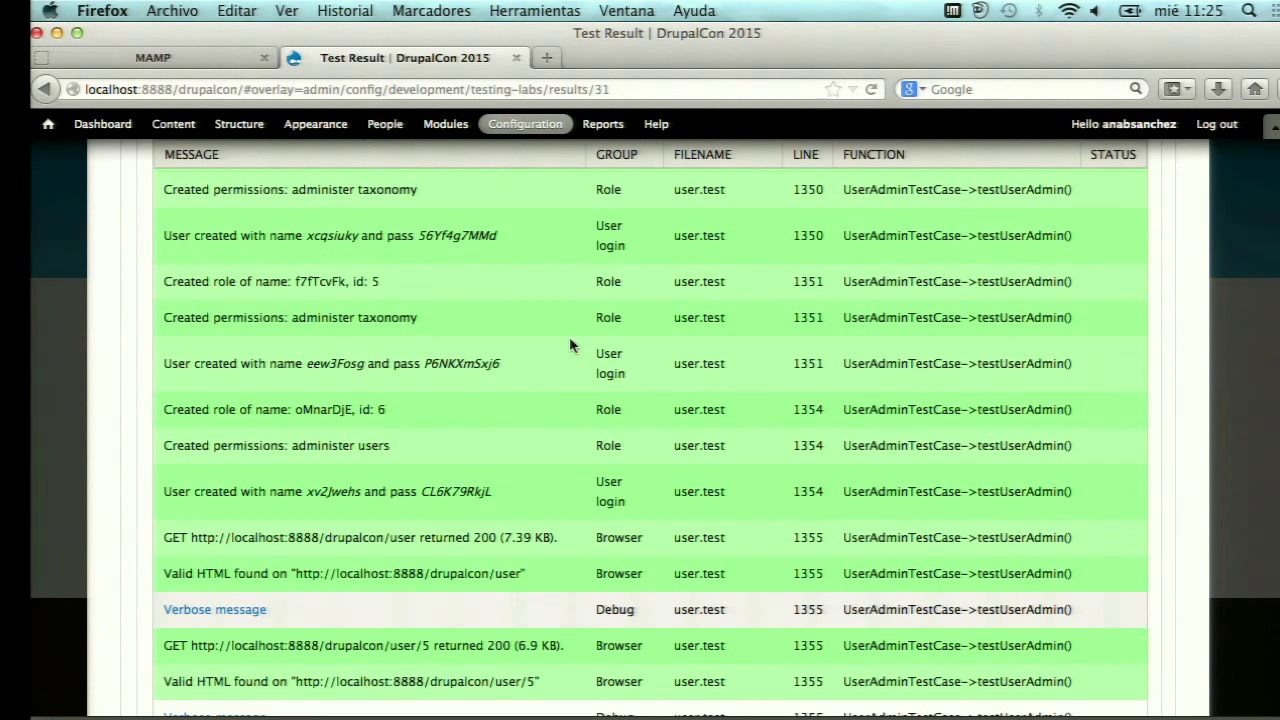
pyautogui.scroll(10, 569, 336)
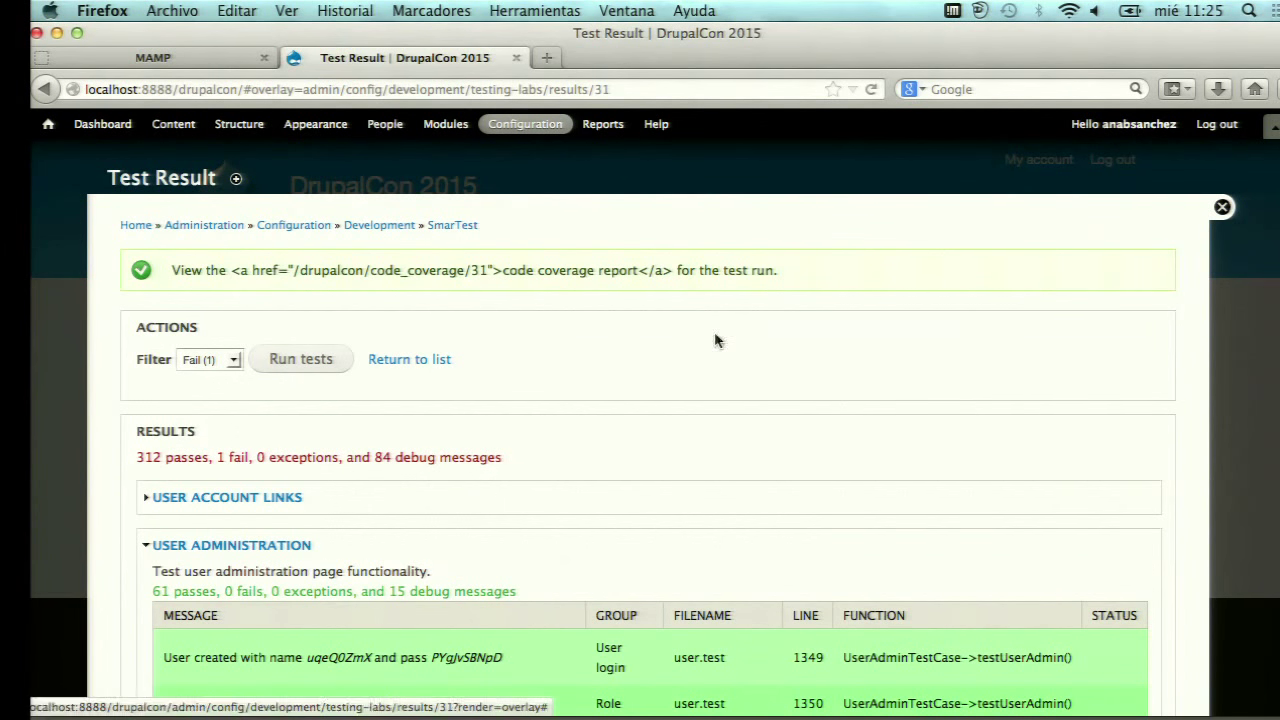
# - Leave the test results for the Git configurations page and examine its Git commits ID fields and cron period choices
pyautogui.click(409, 361)
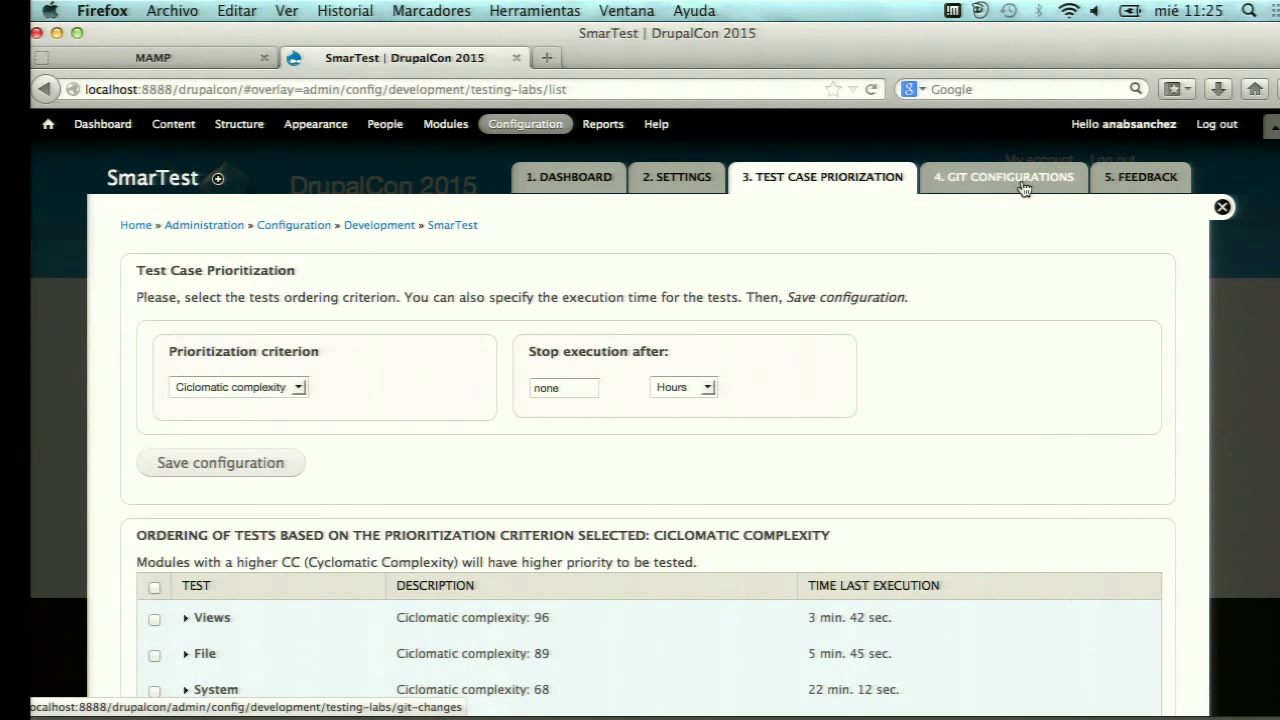
pyautogui.click(957, 180)
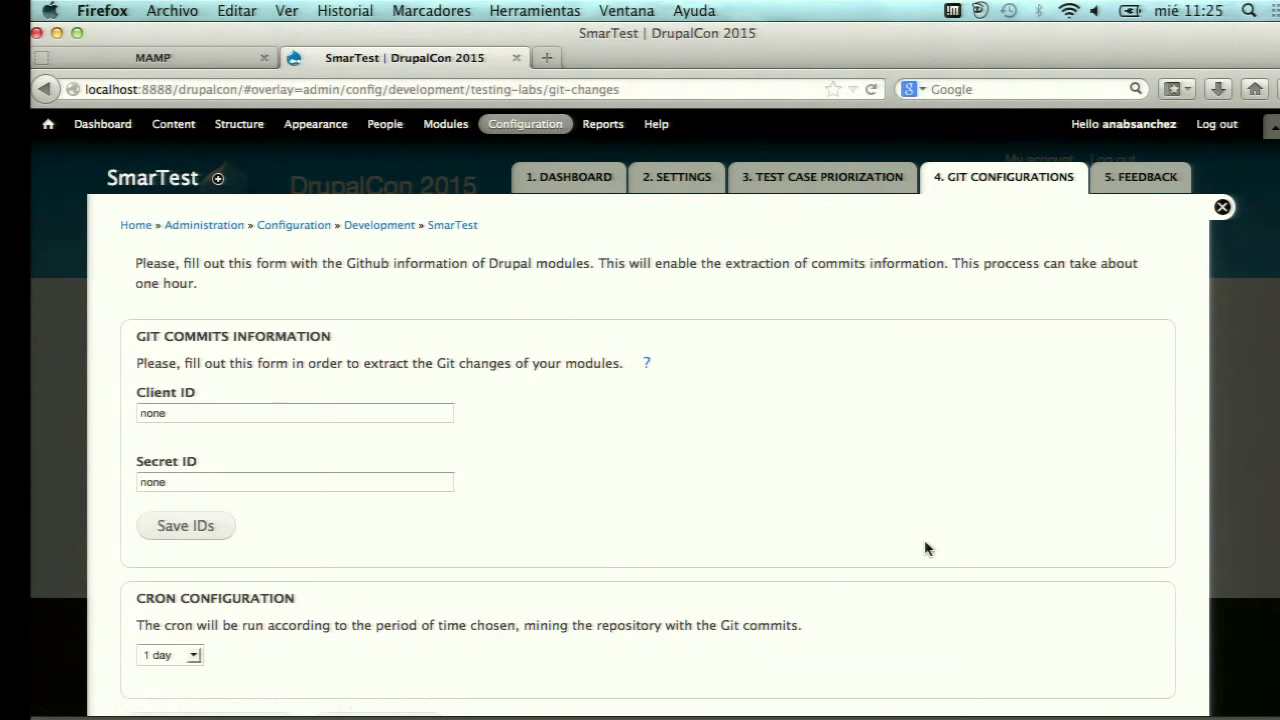
pyautogui.scroll(-2, 667, 398)
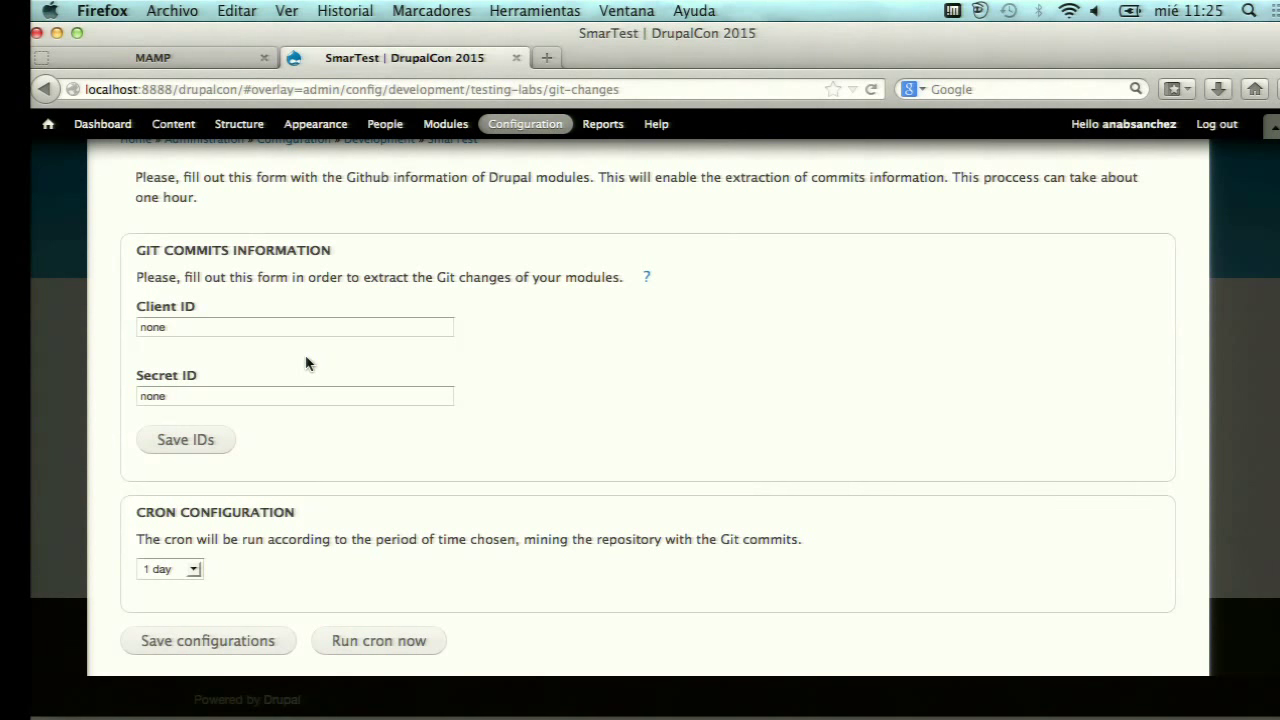
pyautogui.scroll(-1, 307, 364)
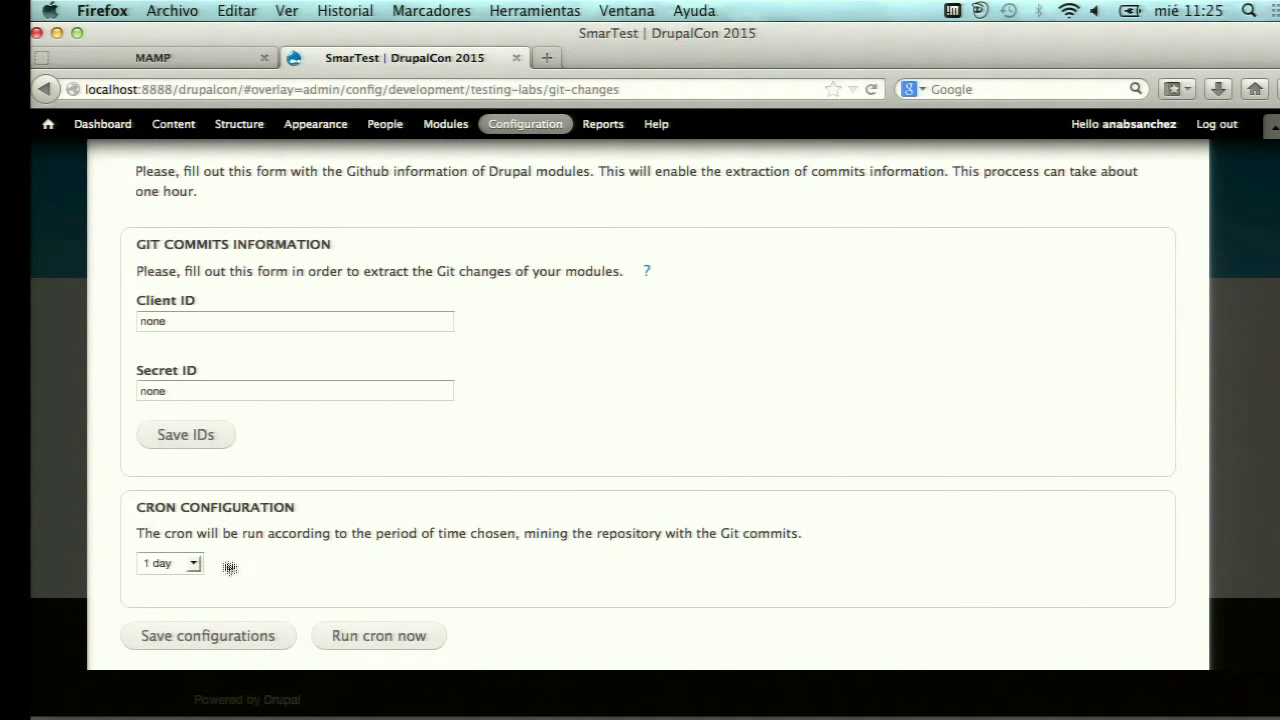
pyautogui.click(195, 564)
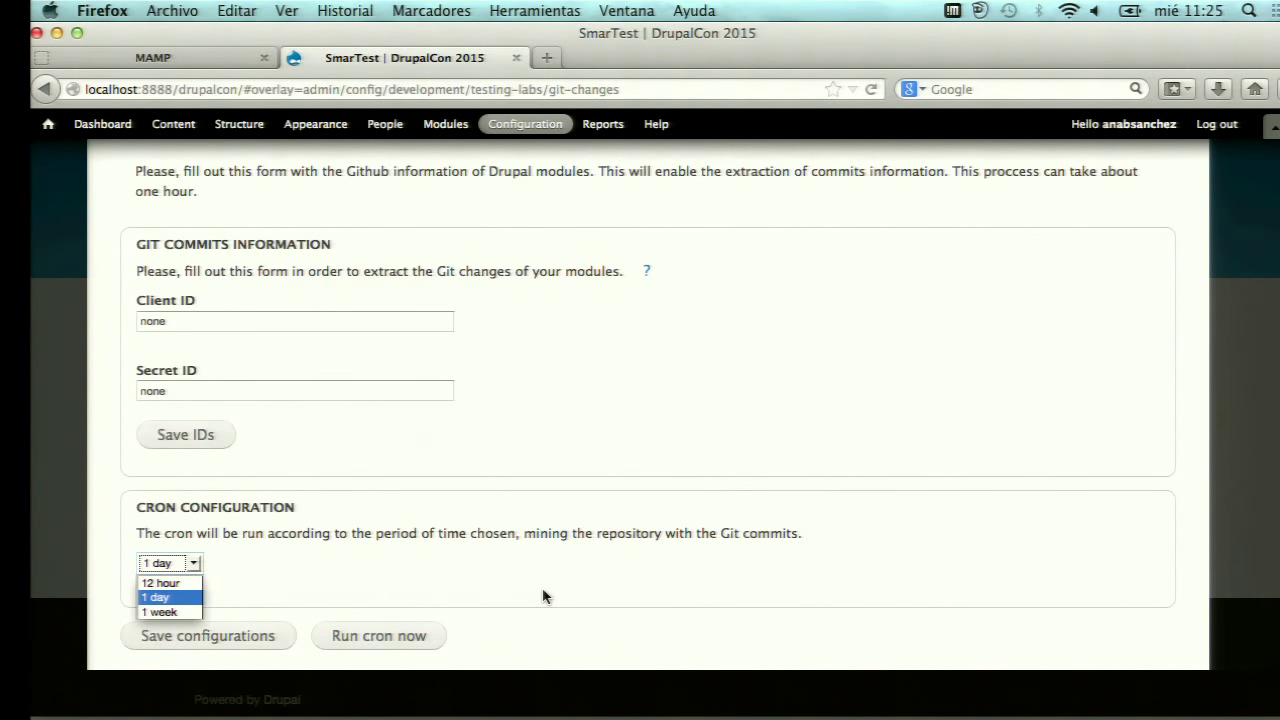
pyautogui.click(697, 589)
pyautogui.scroll(2, 697, 589)
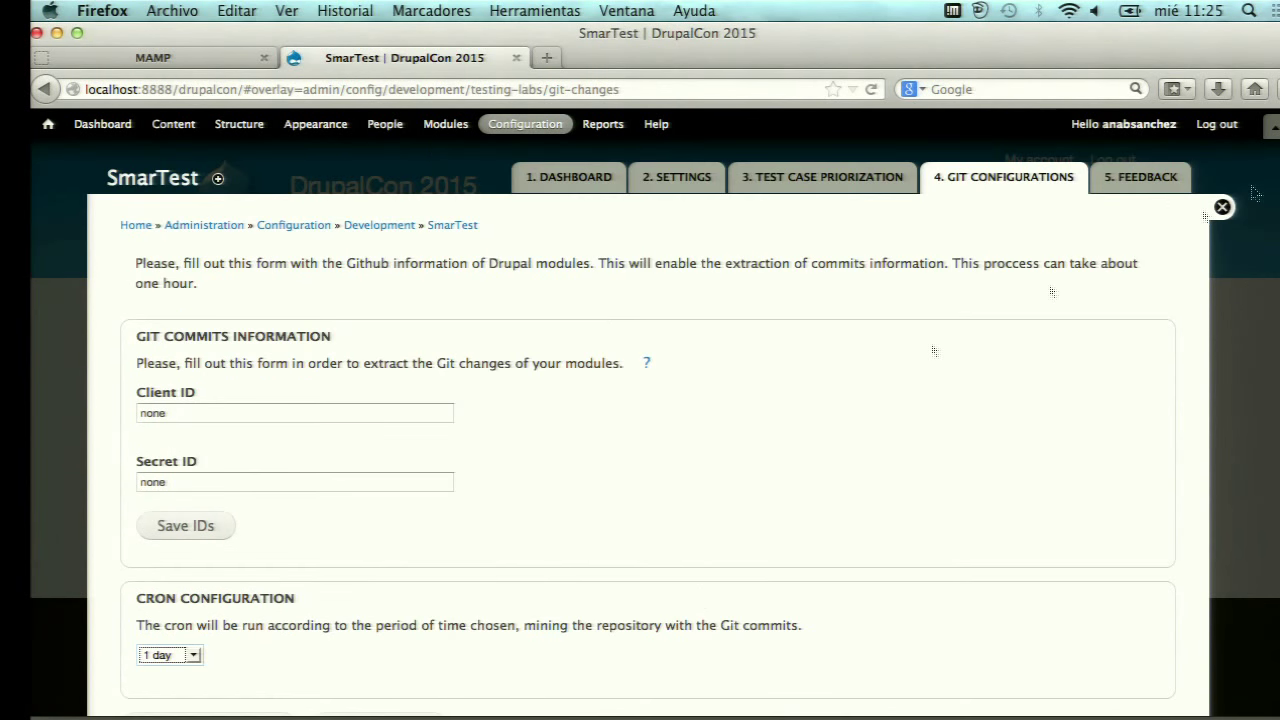
# - Switch to the DrupalCon15 presentation in Microsoft PowerPoint and start its slide show from the current slide
pyautogui.moveTo(588, 700)
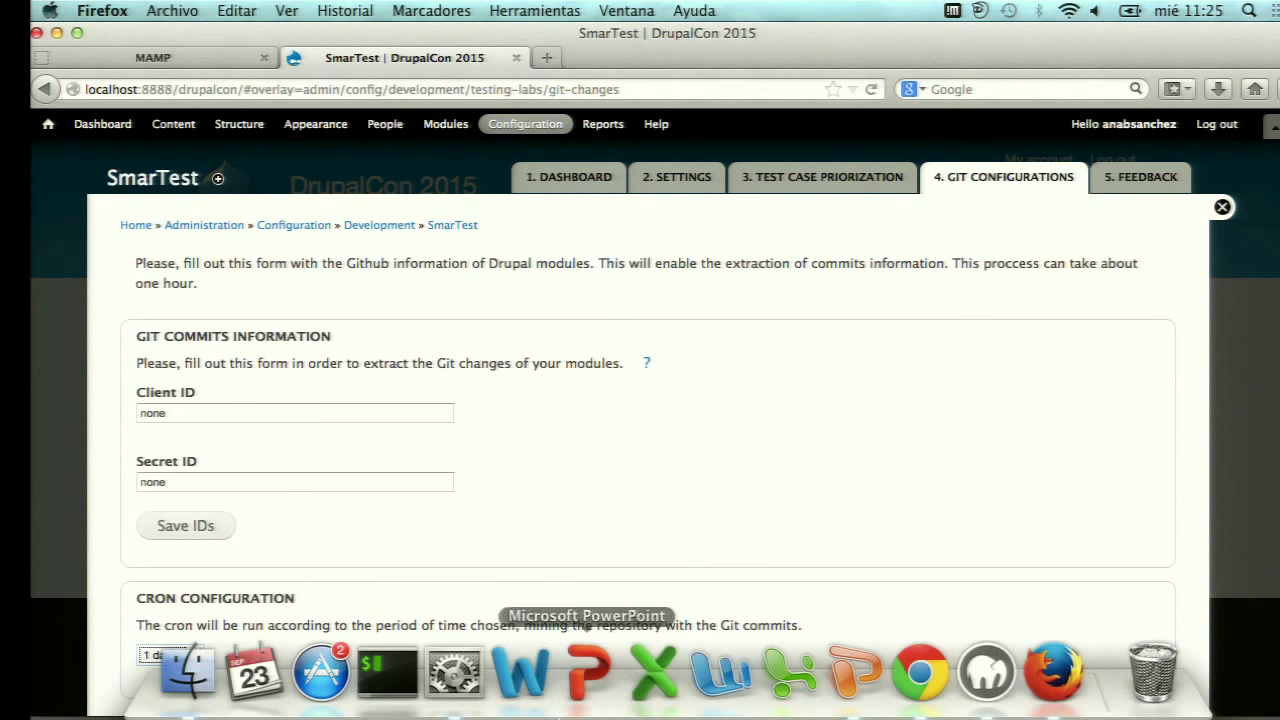
pyautogui.click(855, 675)
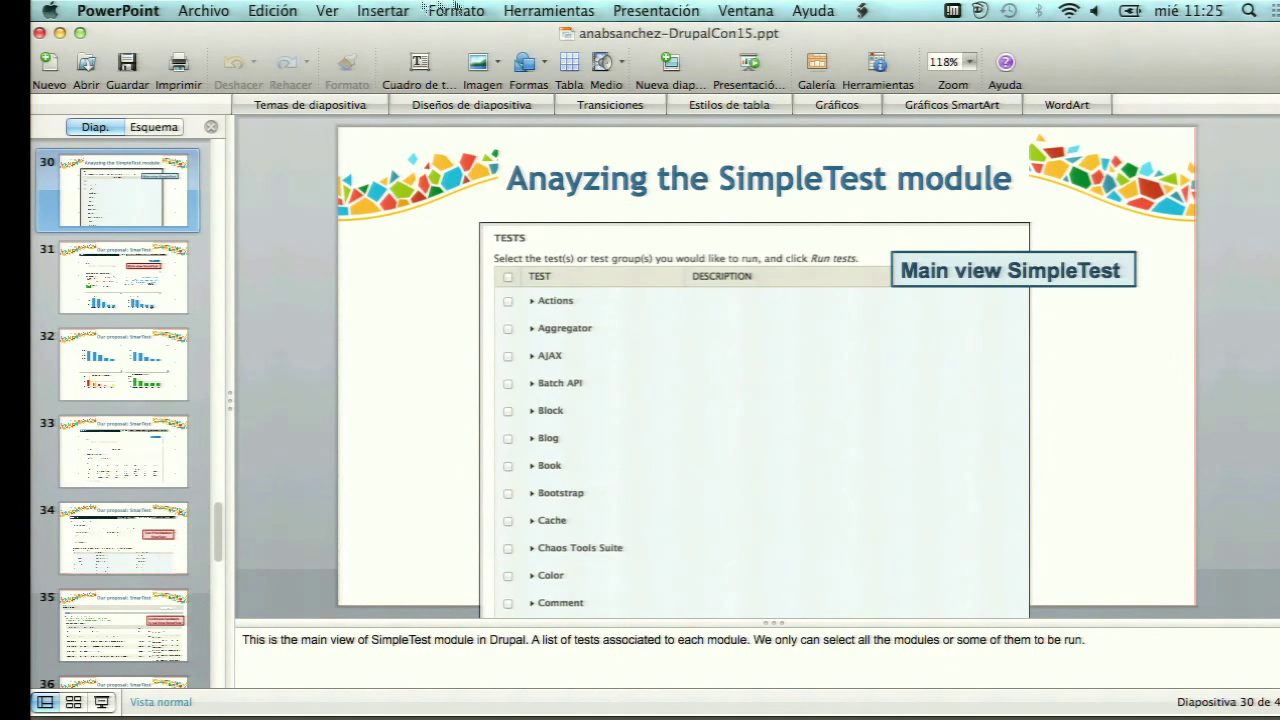
pyautogui.click(103, 703)
# - Advance the slide show past the SmarTest proposal slides to the Conclusions slide comparing SimpleTest and SmarTest
pyautogui.press('Right')
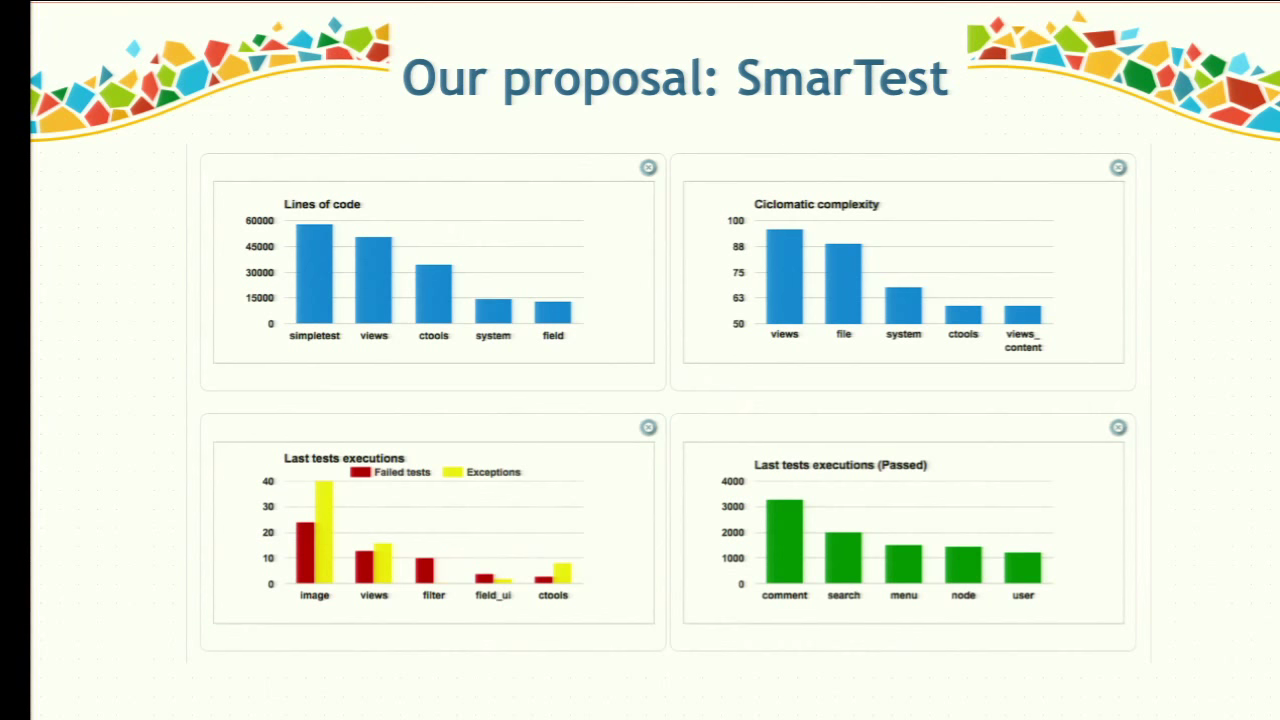
pyautogui.press('Right')
pyautogui.press('Right')
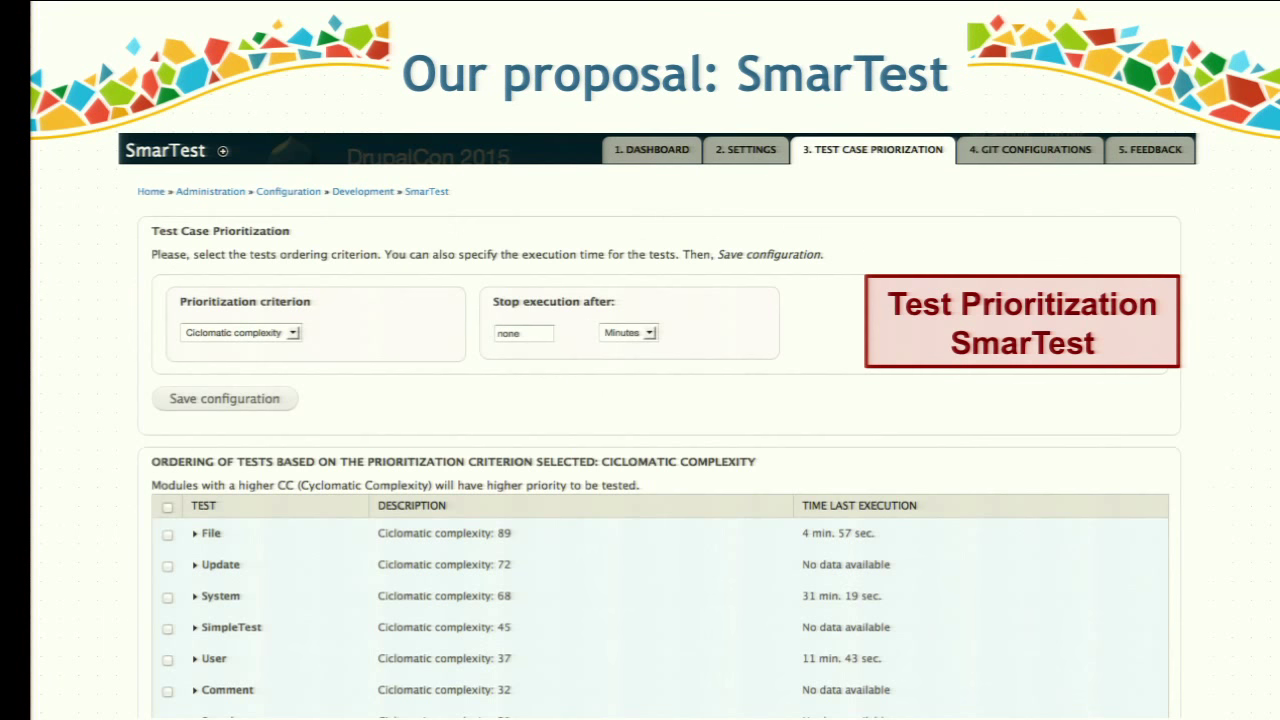
pyautogui.press('Right')
pyautogui.press('Right')
pyautogui.press('Right')
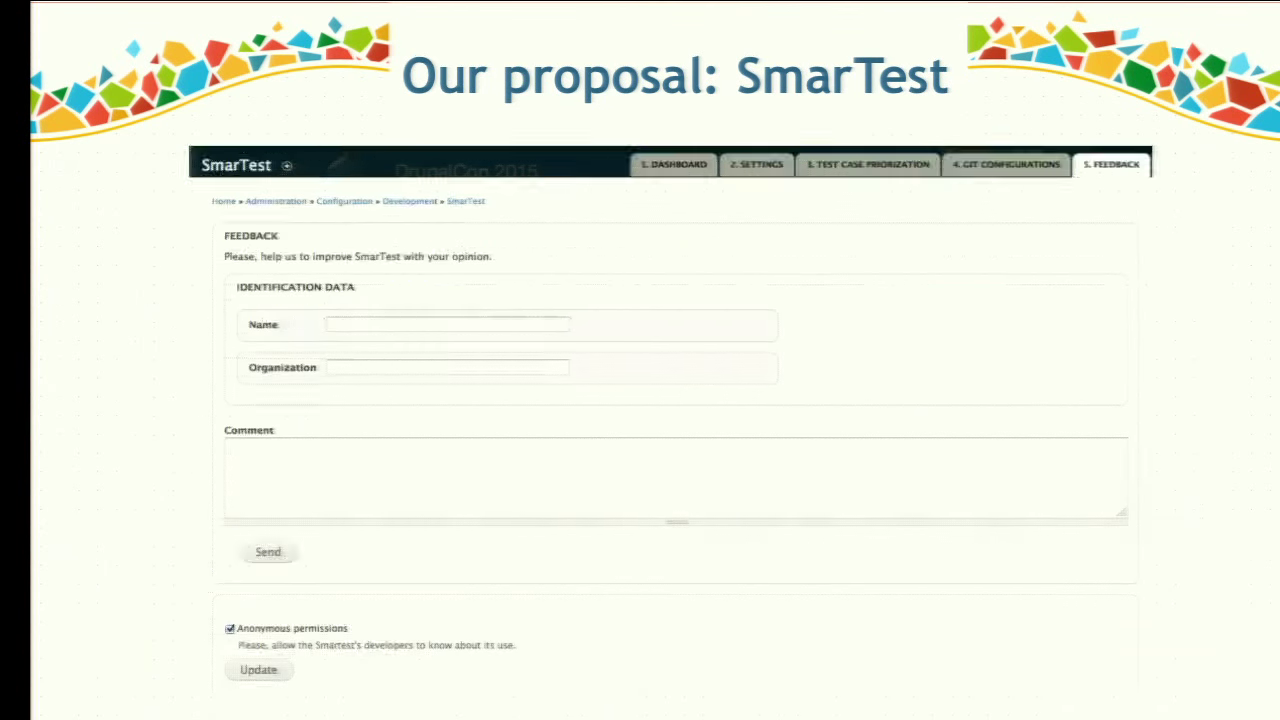
pyautogui.press('Right')
pyautogui.press('Right')
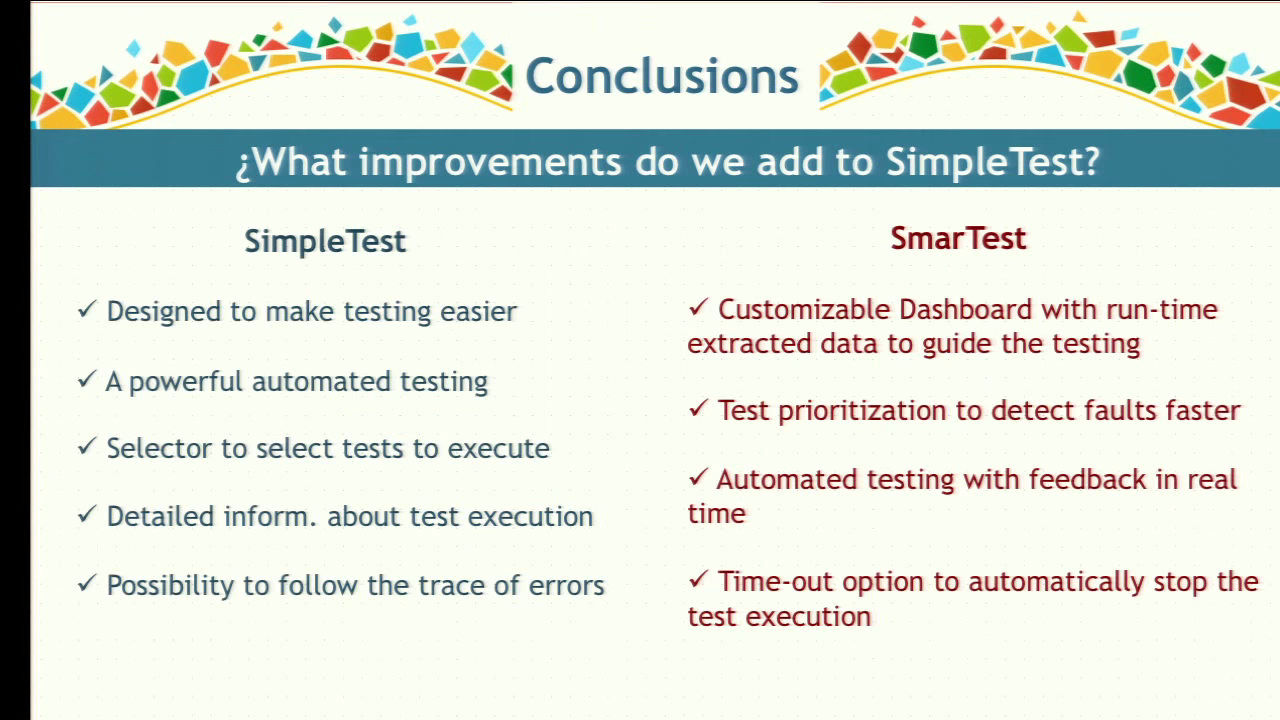